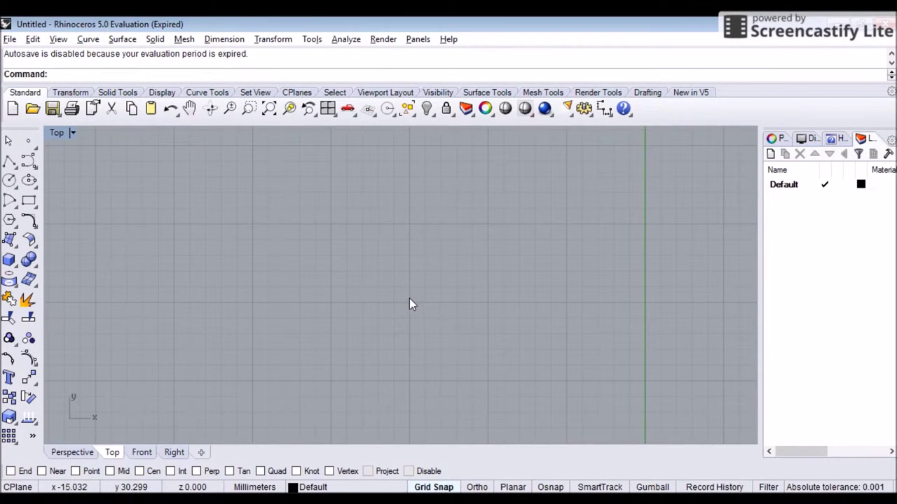
# Step: Place the cube reference image in the empty Top view as a horizontal picture frame with a length of 50 mm
pyautogui.scroll(-5, 410, 299)
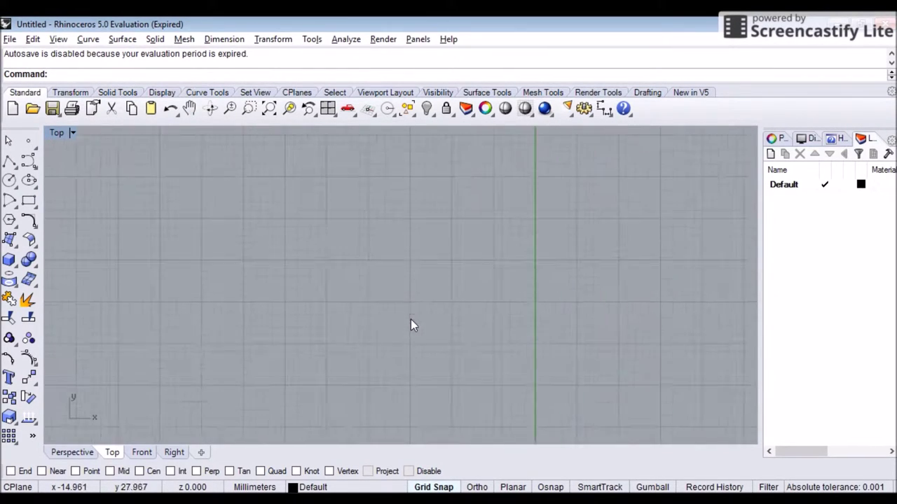
pyautogui.scroll(-4, 395, 286)
pyautogui.scroll(3, 369, 260)
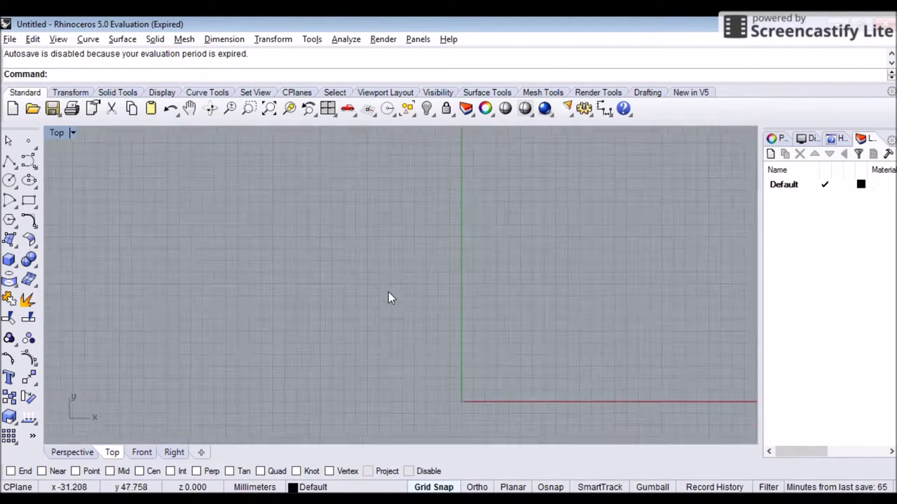
pyautogui.scroll(-8, 388, 294)
pyautogui.scroll(4, 316, 260)
pyautogui.moveTo(356, 193); pyautogui.dragTo(246, 291, button='right')
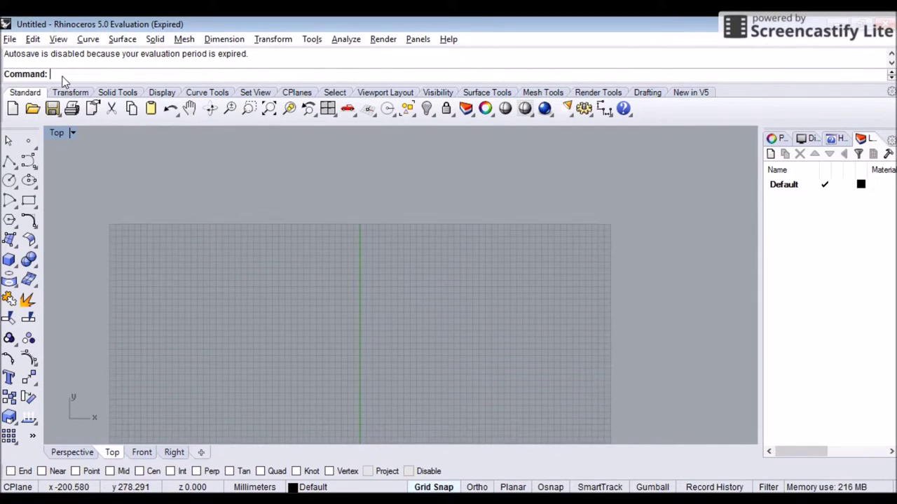
pyautogui.write('Pi')
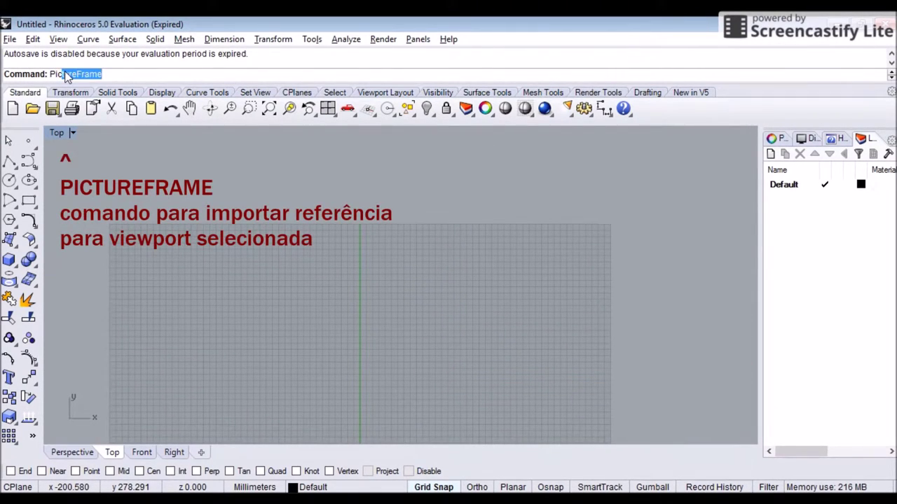
pyautogui.write('c')
pyautogui.press('Return')
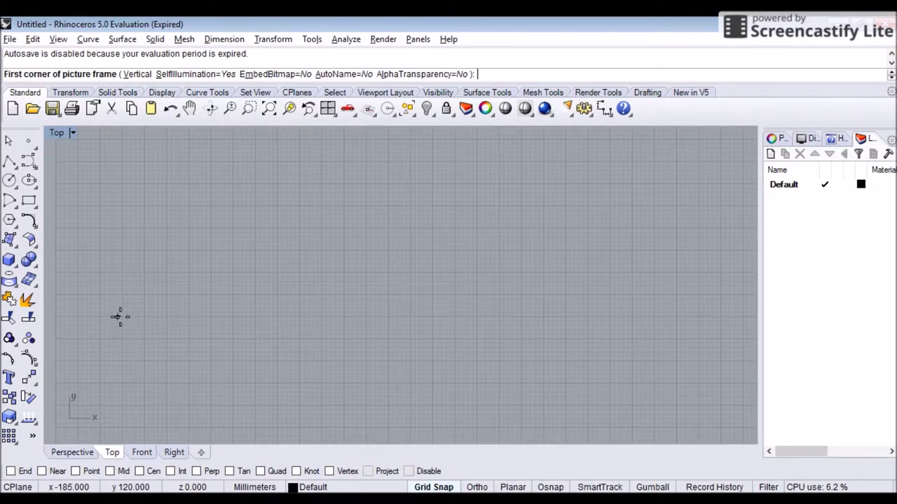
pyautogui.click(121, 316)
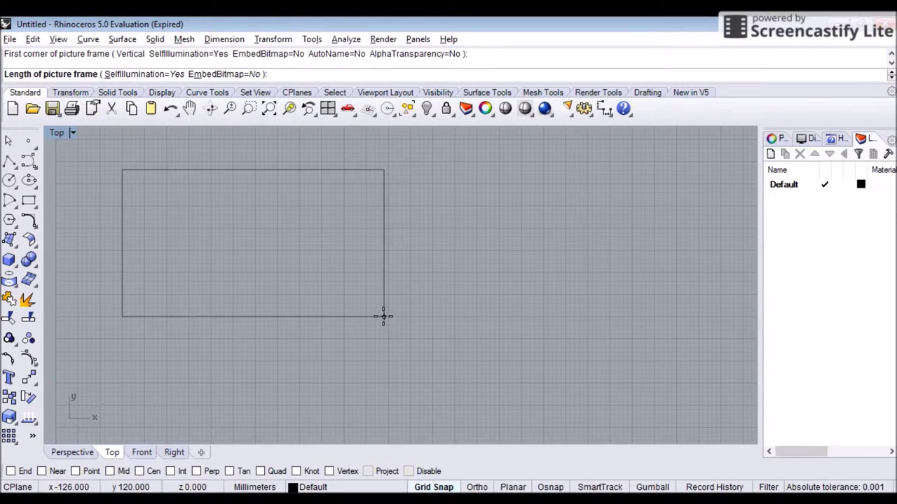
pyautogui.press('Return')
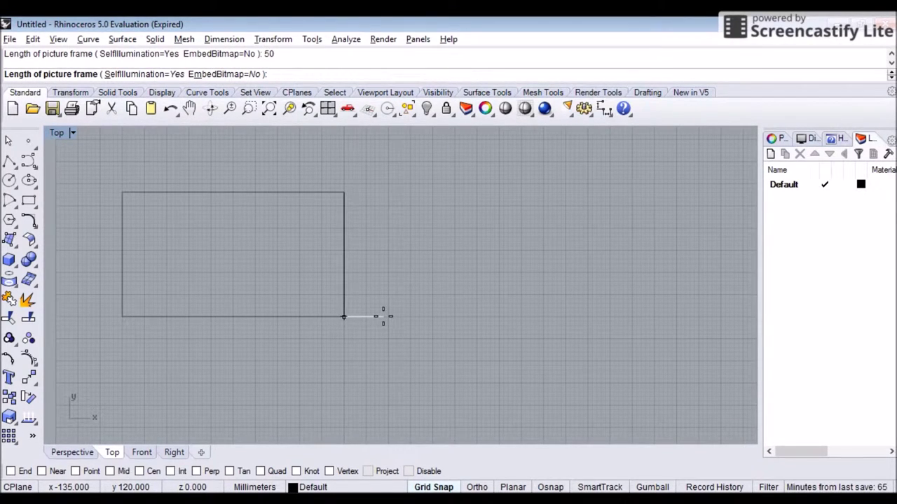
pyautogui.click(383, 318)
pyautogui.scroll(-4, 350, 210)
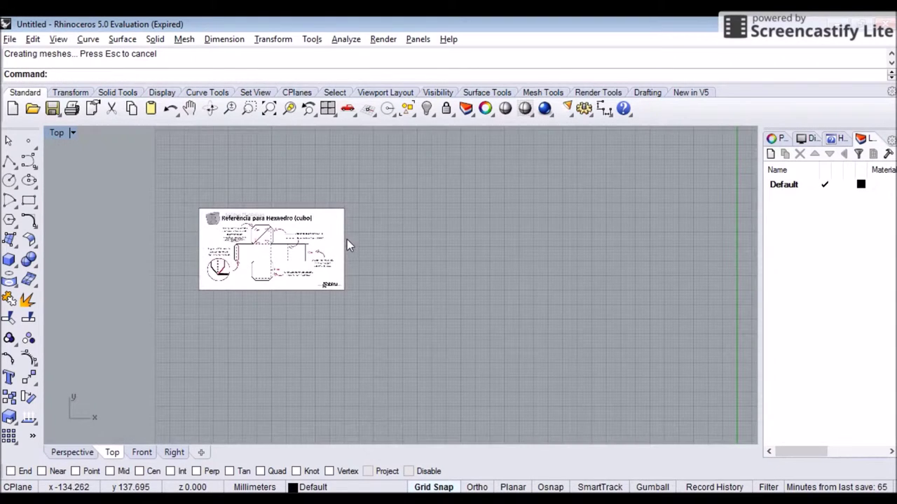
# Step: Move the reference picture straight up in the Top view and deselect it
pyautogui.moveTo(288, 241); pyautogui.dragTo(259, 292, button='right')
pyautogui.moveTo(259, 300); pyautogui.dragTo(263, 223)
pyautogui.scroll(4, 265, 219)
pyautogui.scroll(6, 266, 224)
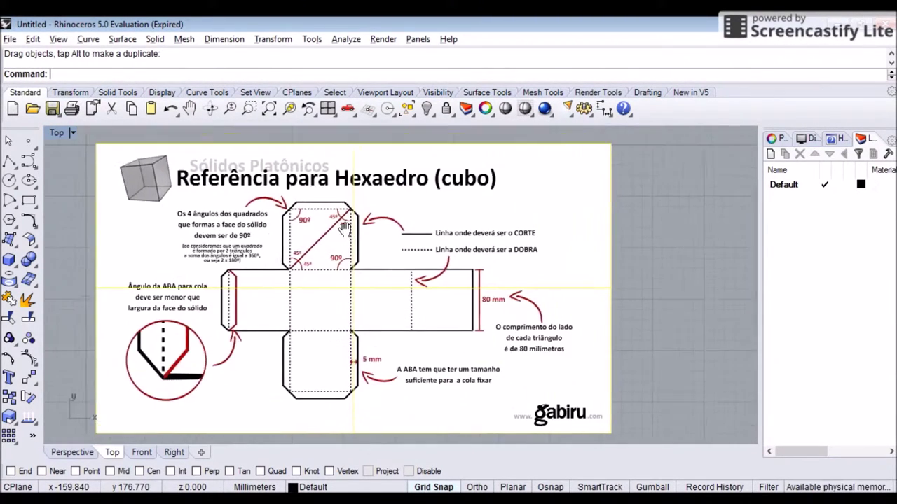
pyautogui.scroll(2, 362, 234)
pyautogui.scroll(-2, 482, 228)
pyautogui.click(713, 236)
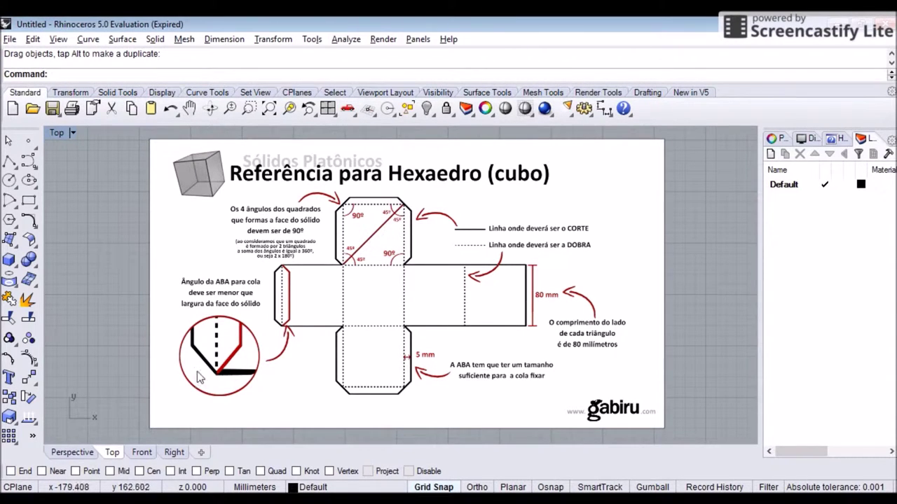
# Step: Examine the cube net in the reference for its face angles, fold lines, side length and the width and corners of its glue tabs
pyautogui.scroll(3, 328, 258)
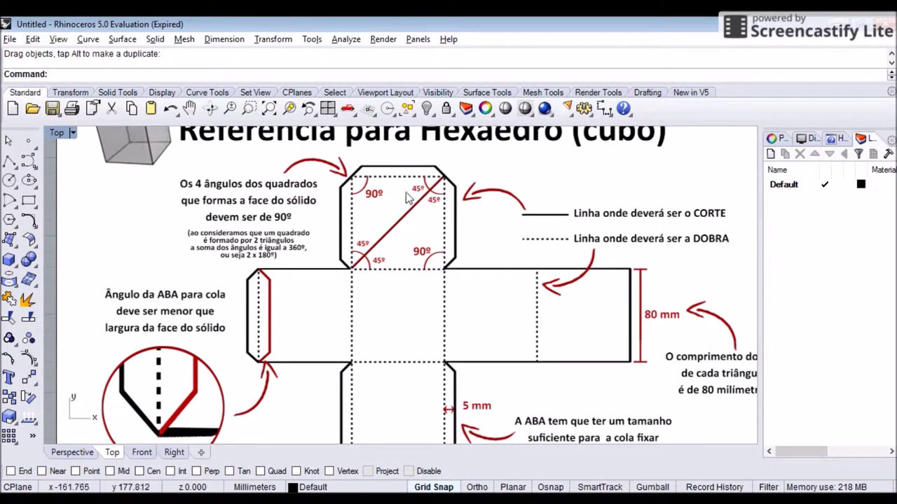
pyautogui.scroll(-3, 444, 220)
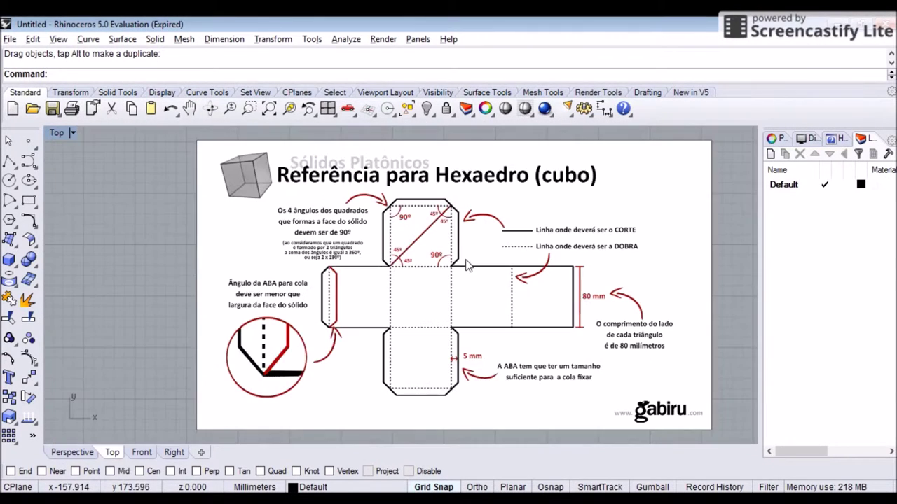
pyautogui.scroll(4, 642, 312)
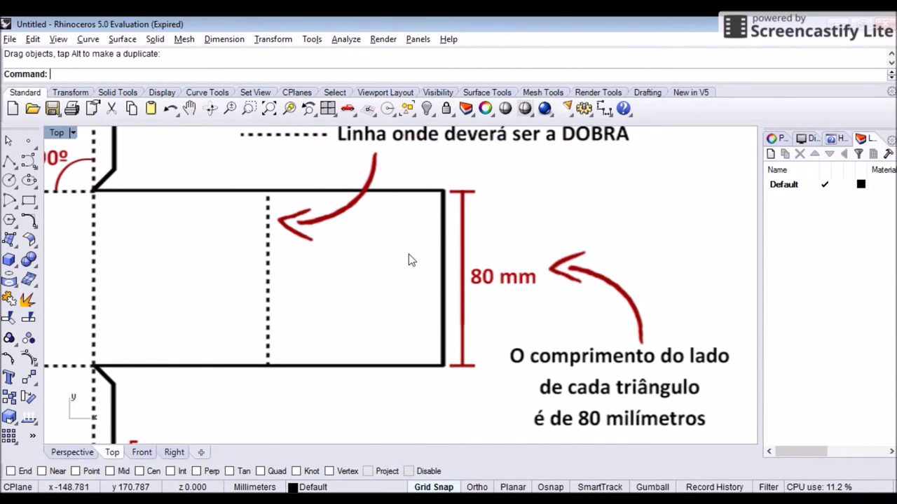
pyautogui.scroll(-3, 400, 255)
pyautogui.moveTo(260, 340); pyautogui.dragTo(355, 264, button='right')
pyautogui.scroll(3, 323, 270)
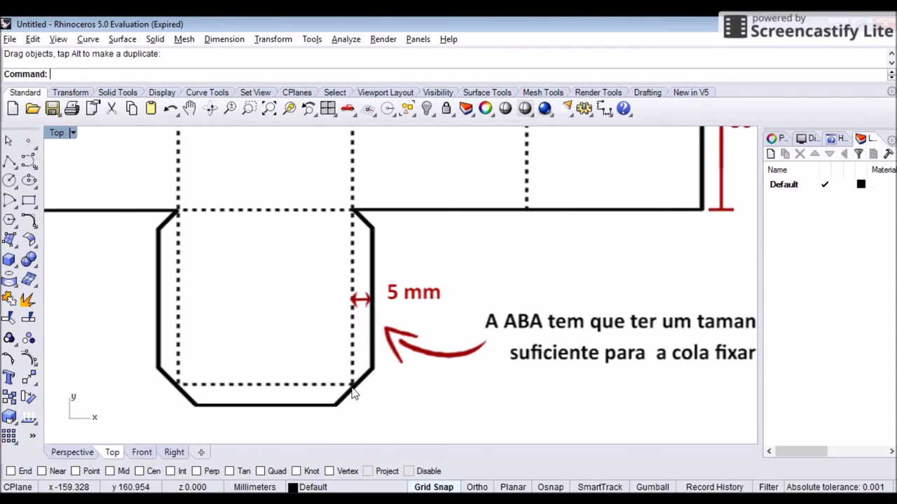
pyautogui.scroll(-3, 344, 344)
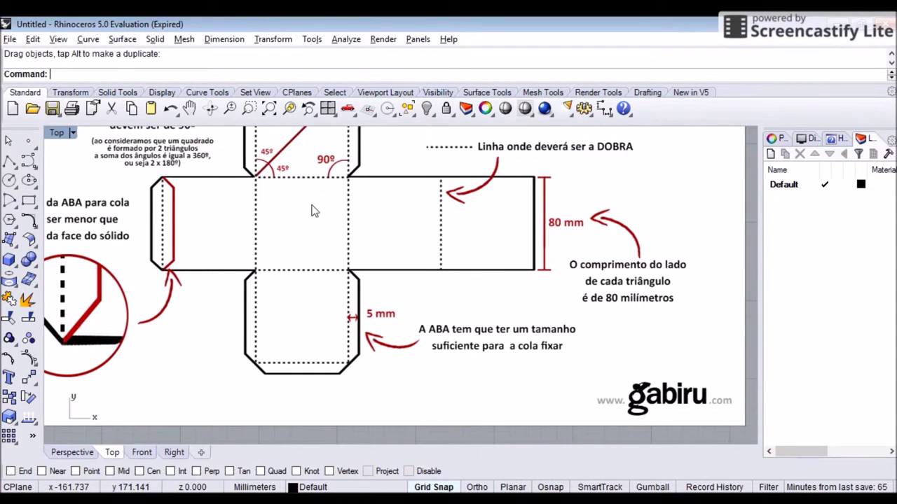
pyautogui.moveTo(312, 210); pyautogui.dragTo(316, 269, button='right')
pyautogui.scroll(3, 369, 360)
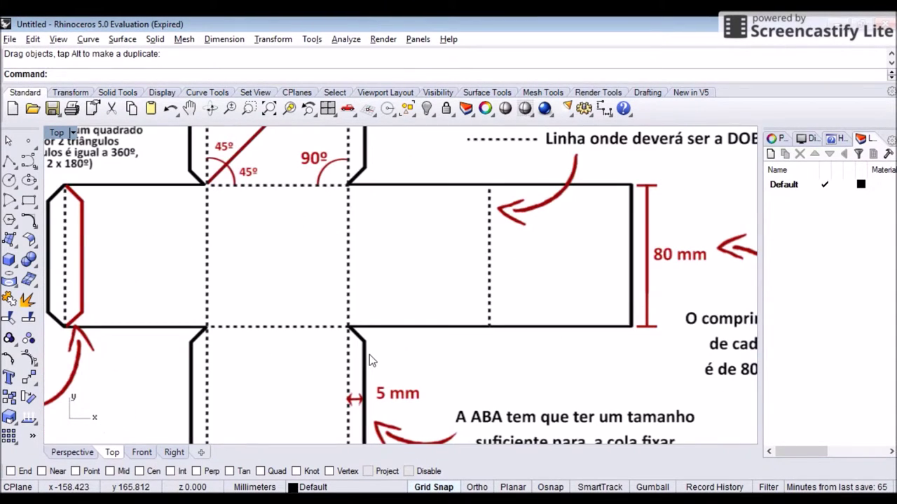
pyautogui.moveTo(351, 351)
pyautogui.mouseDown(button='right')
pyautogui.moveTo(352, 266)
pyautogui.moveTo(458, 327)
pyautogui.moveTo(453, 317)
pyautogui.mouseUp(button='right')
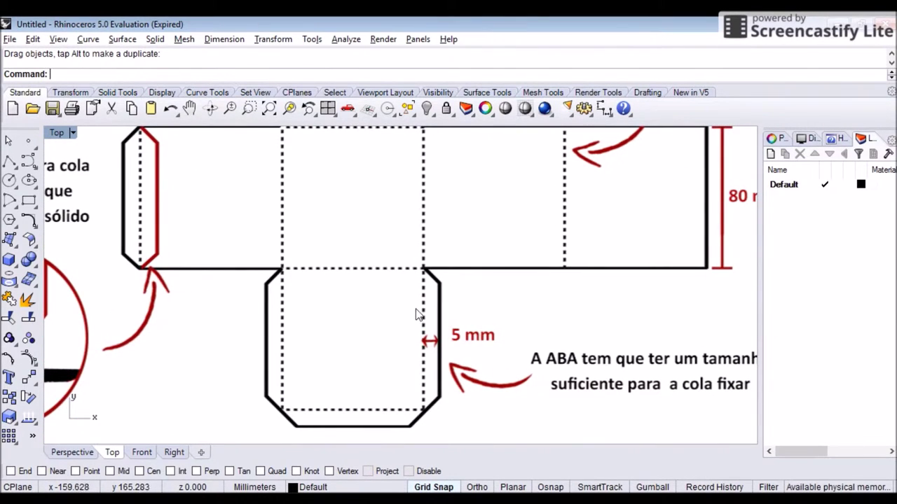
pyautogui.moveTo(463, 335); pyautogui.dragTo(429, 298, button='right')
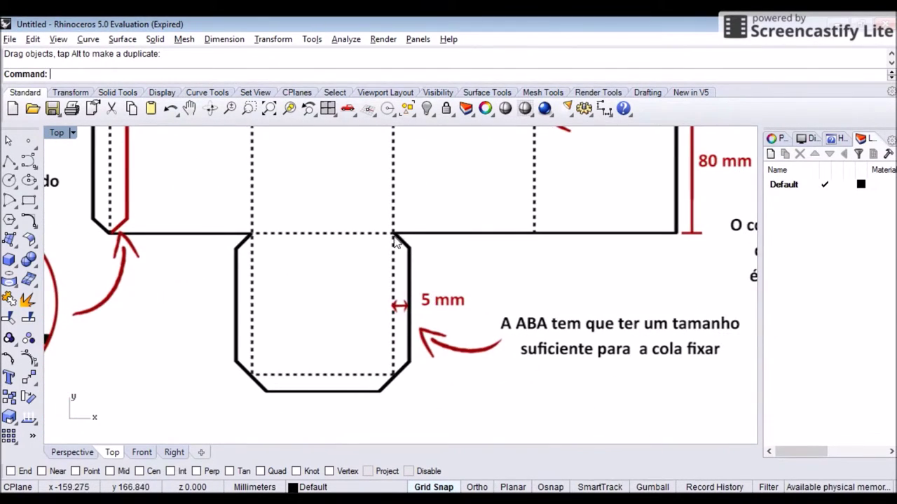
pyautogui.scroll(3, 400, 304)
pyautogui.scroll(-2, 394, 320)
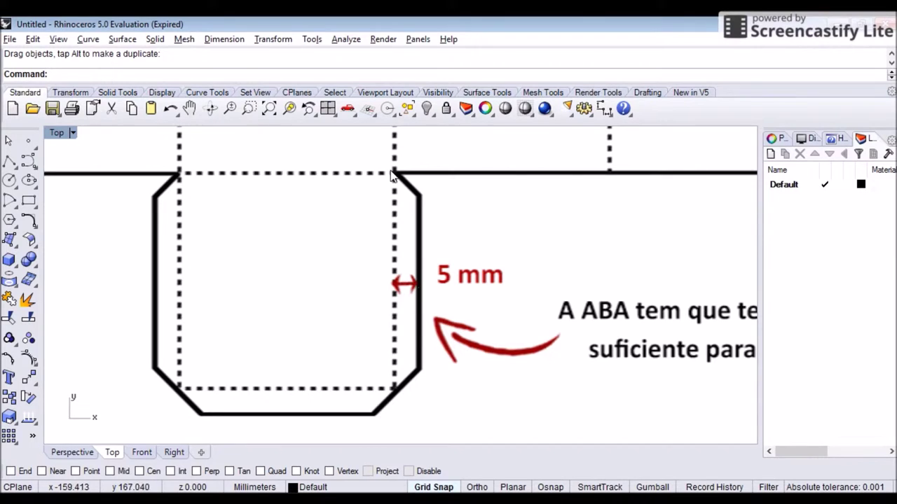
pyautogui.scroll(-2, 425, 241)
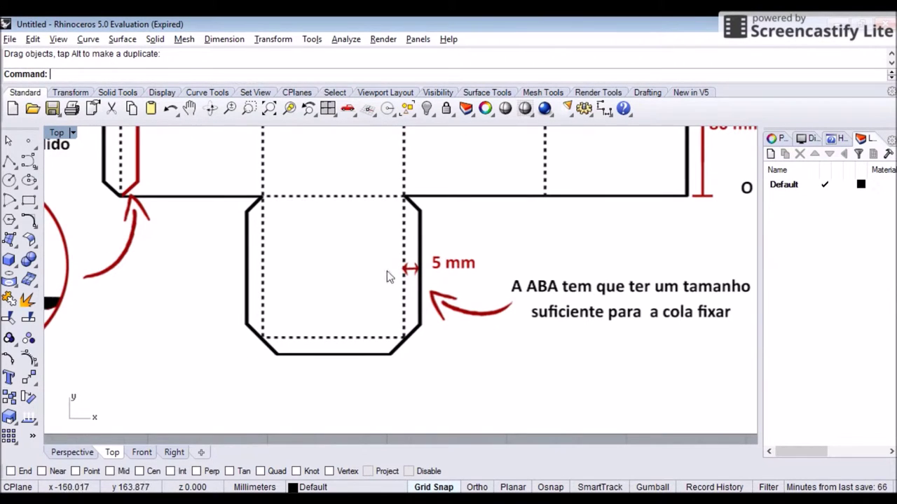
pyautogui.scroll(-2, 279, 300)
# Step: Examine the circled detail in the reference showing how the glue tab's angle relates to the adjoining face
pyautogui.scroll(5, 186, 236)
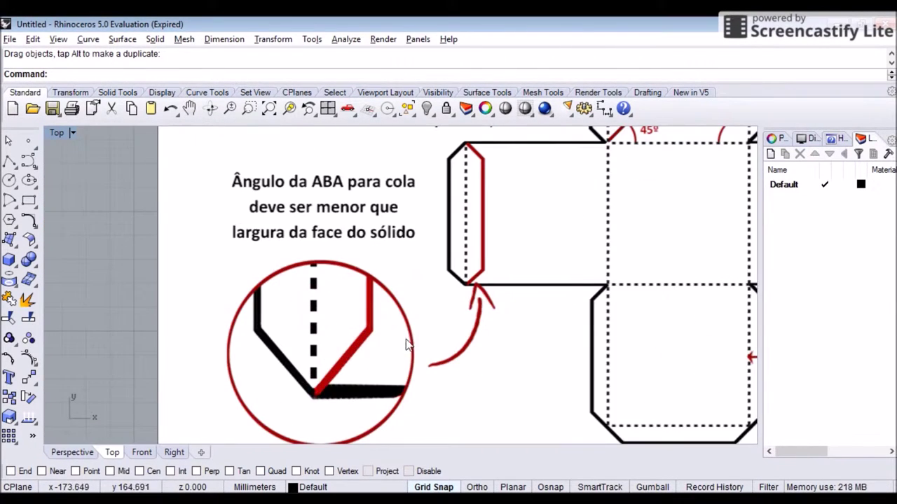
pyautogui.scroll(4, 399, 250)
pyautogui.moveTo(359, 191)
pyautogui.mouseDown(button='right')
pyautogui.moveTo(354, 236)
pyautogui.moveTo(351, 198)
pyautogui.mouseUp(button='right')
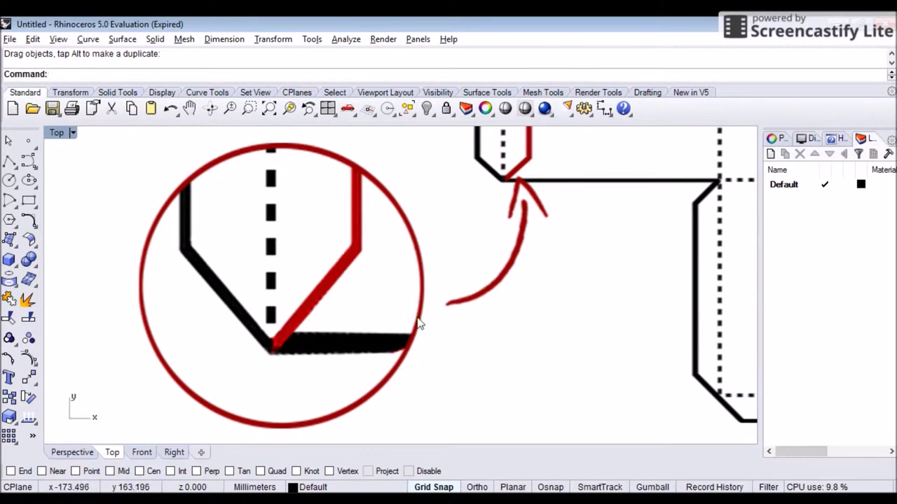
pyautogui.scroll(-1, 405, 211)
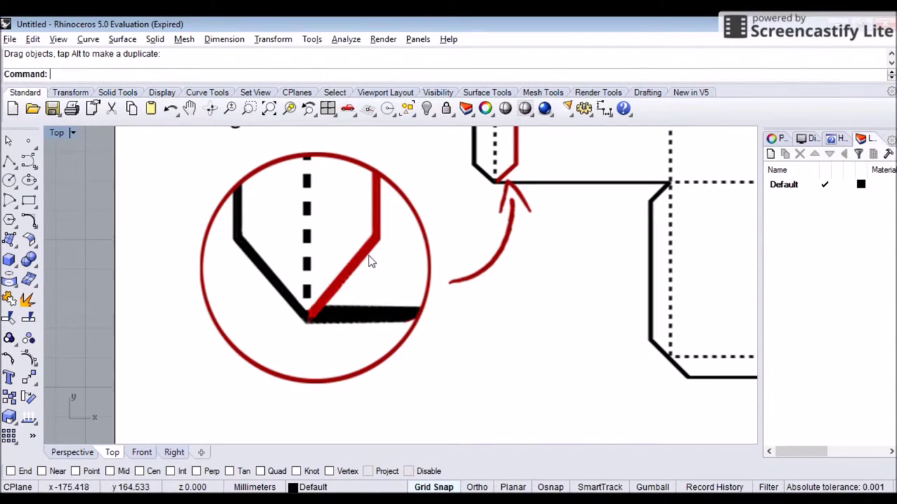
pyautogui.scroll(-2, 371, 260)
pyautogui.scroll(-5, 490, 250)
pyautogui.scroll(3, 349, 289)
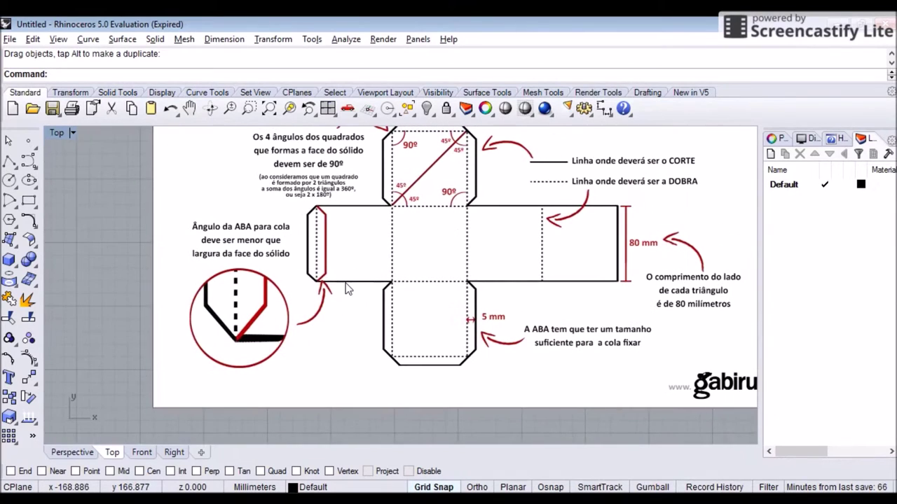
pyautogui.scroll(-4, 309, 296)
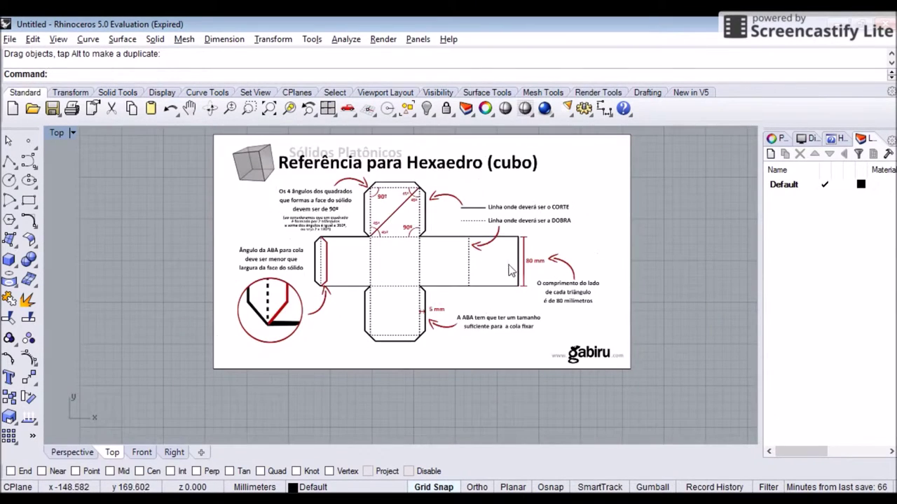
# Step: Draw a single horizontal polyline segment 80 mm long below the reference image, level with the X axis and left of the origin
pyautogui.scroll(-4, 372, 292)
pyautogui.moveTo(374, 290); pyautogui.dragTo(361, 222, button='right')
pyautogui.scroll(-6, 361, 226)
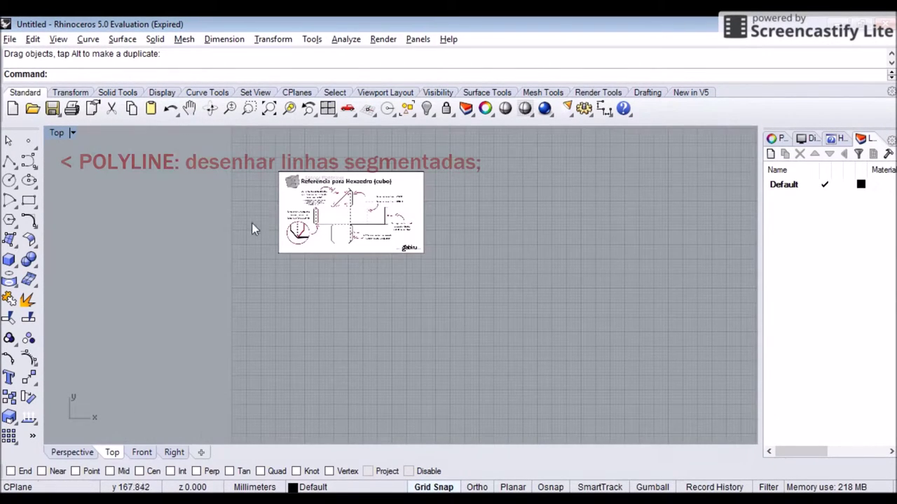
pyautogui.click(9, 162)
pyautogui.scroll(-2, 365, 409)
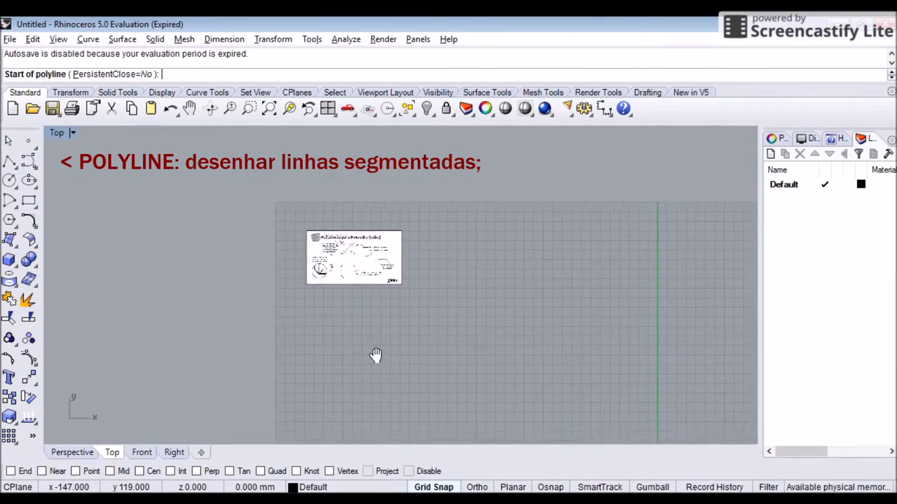
pyautogui.moveTo(374, 356); pyautogui.dragTo(318, 310, button='right')
pyautogui.scroll(-8, 292, 382)
pyautogui.moveTo(309, 381); pyautogui.dragTo(317, 266, button='right')
pyautogui.scroll(6, 317, 267)
pyautogui.scroll(8, 313, 361)
pyautogui.moveTo(313, 362); pyautogui.dragTo(210, 320, button='right')
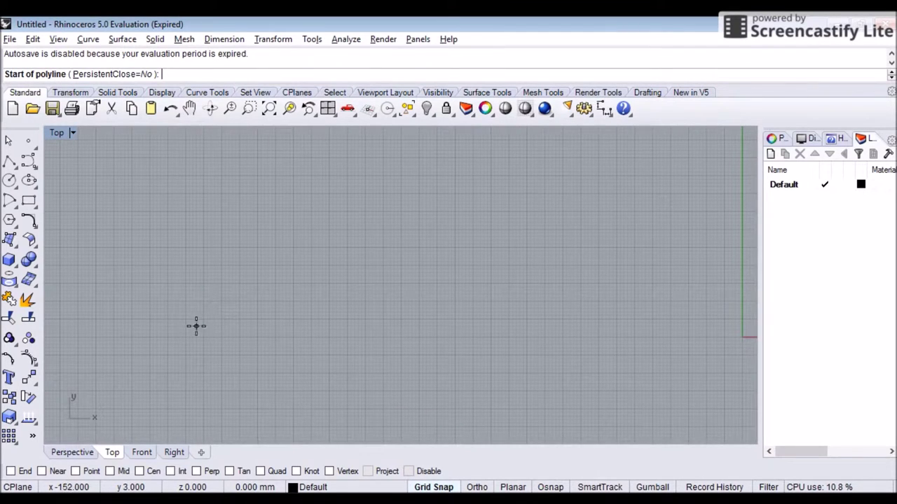
pyautogui.click(132, 337)
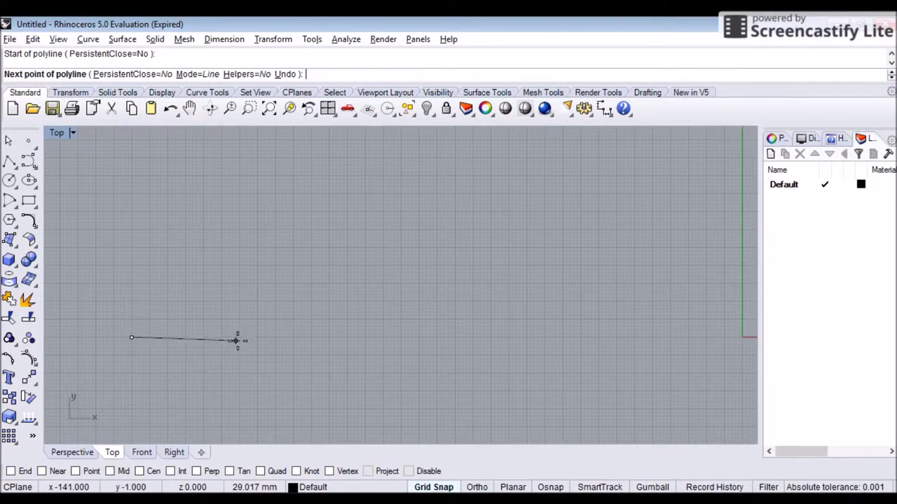
pyautogui.write('80')
pyautogui.press('Return')
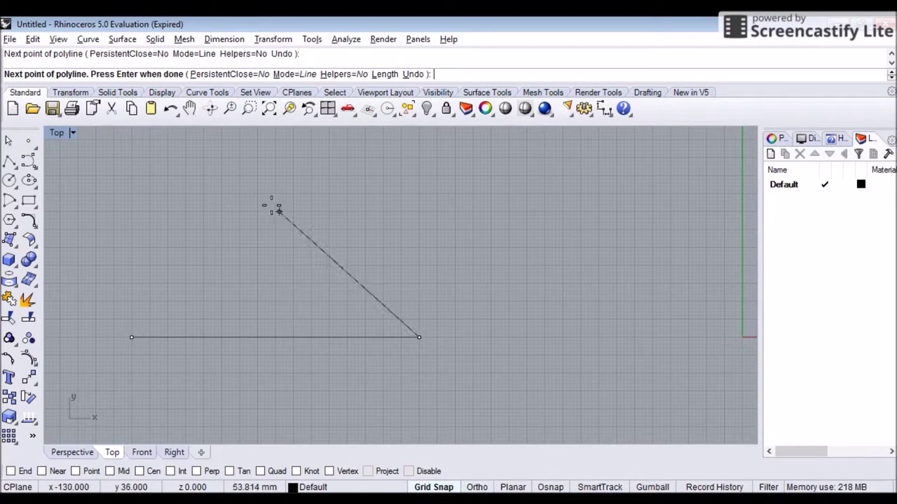
pyautogui.press('Return')
pyautogui.scroll(-3, 281, 208)
pyautogui.moveTo(286, 207); pyautogui.dragTo(333, 275, button='right')
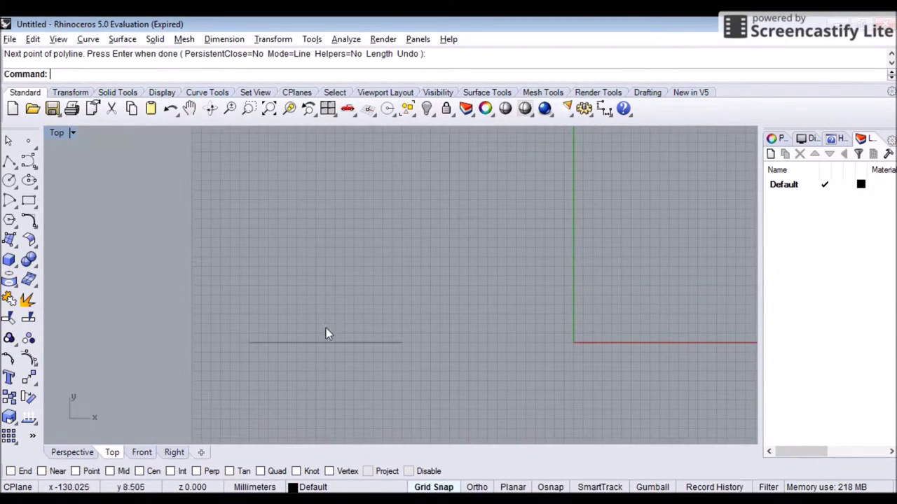
# Step: Select the 80 mm line and switch the Top viewport to the Rendered display mode
pyautogui.click(322, 343)
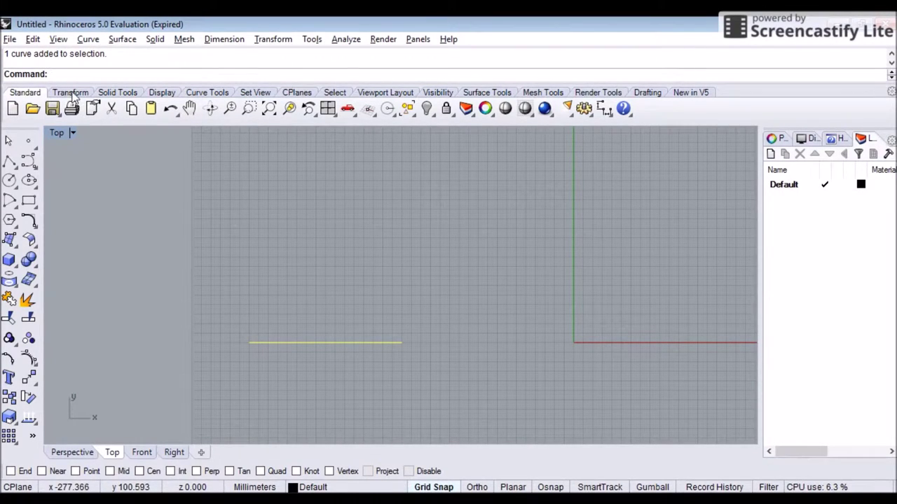
pyautogui.click(166, 93)
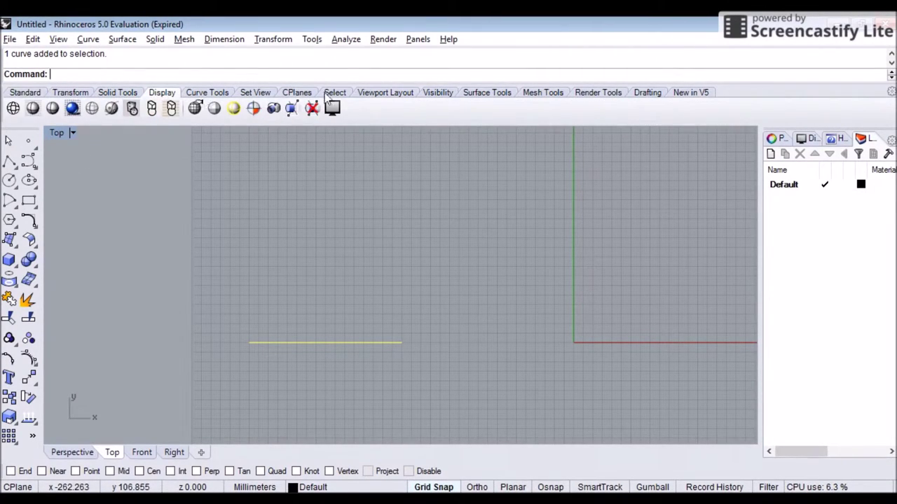
pyautogui.click(72, 107)
# Step: Rotate a copy of the selected 80 mm line by 90° about its left endpoint, using the End object snap and Copy=Yes
pyautogui.click(70, 93)
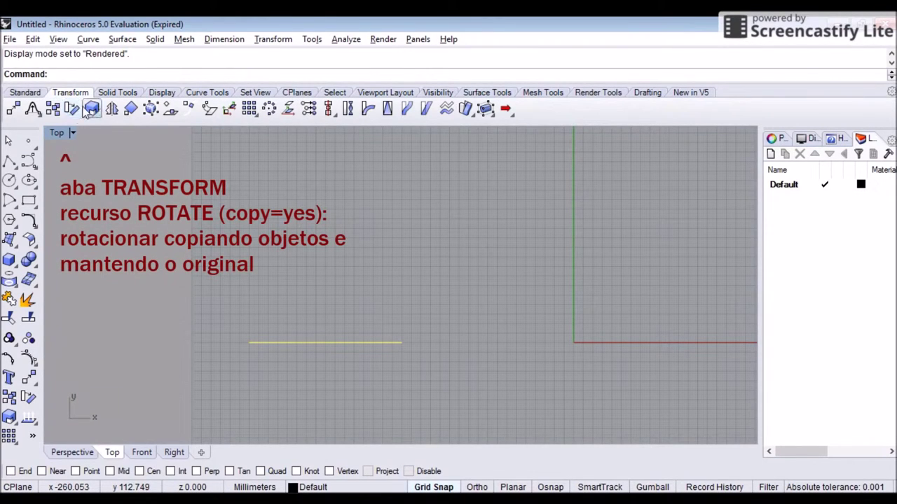
pyautogui.click(74, 109)
pyautogui.click(97, 73)
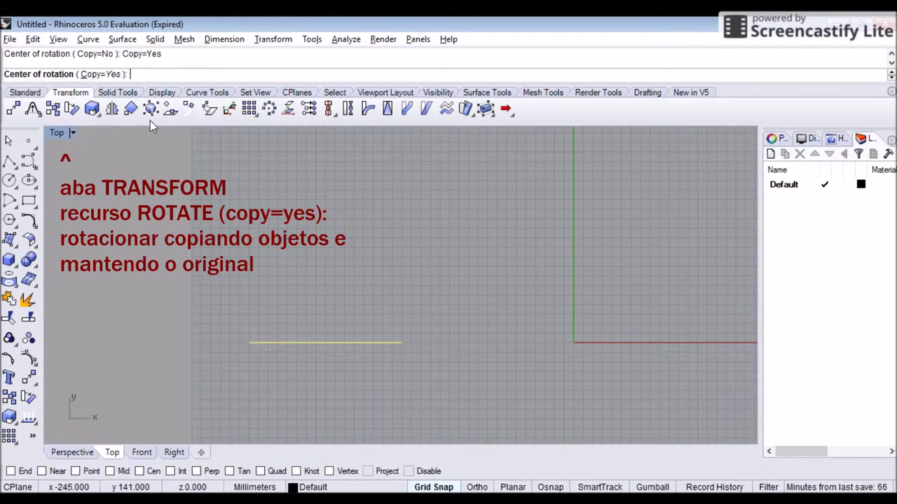
pyautogui.click(424, 487)
pyautogui.click(550, 487)
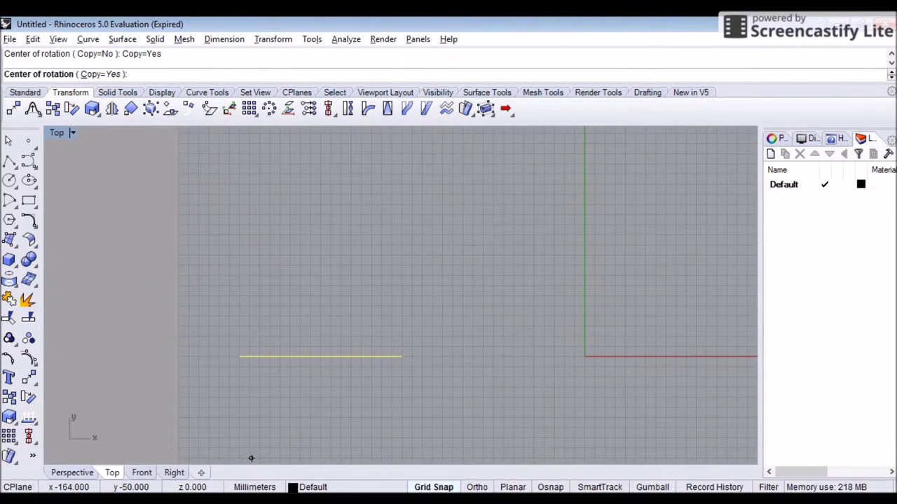
pyautogui.click(551, 487)
pyautogui.click(20, 475)
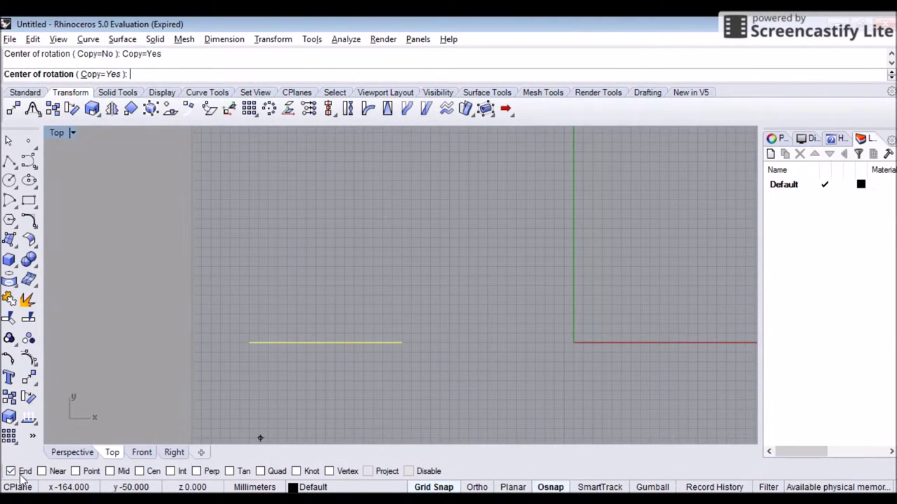
pyautogui.click(248, 342)
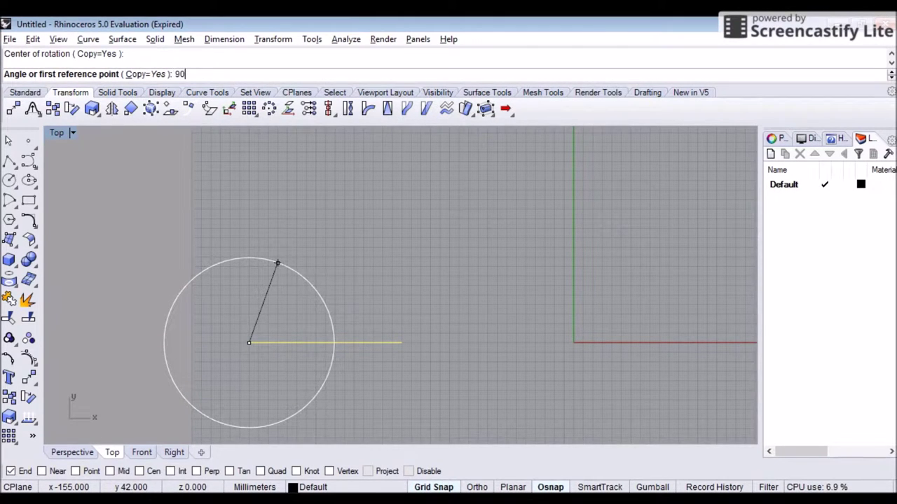
pyautogui.write('90')
pyautogui.press('Return')
pyautogui.press('Return')
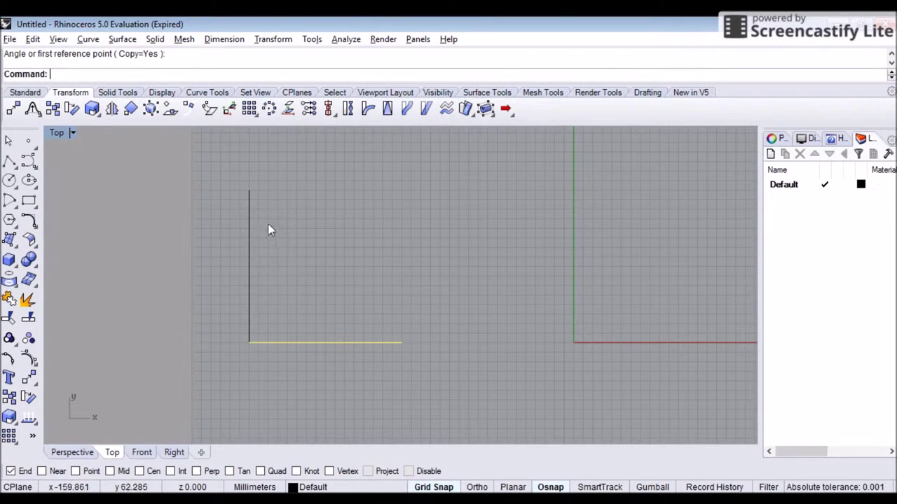
# Step: Rotate a copy of the vertical line by 90° about its upper endpoint to form the square's top edge
pyautogui.click(248, 196)
pyautogui.press('Return')
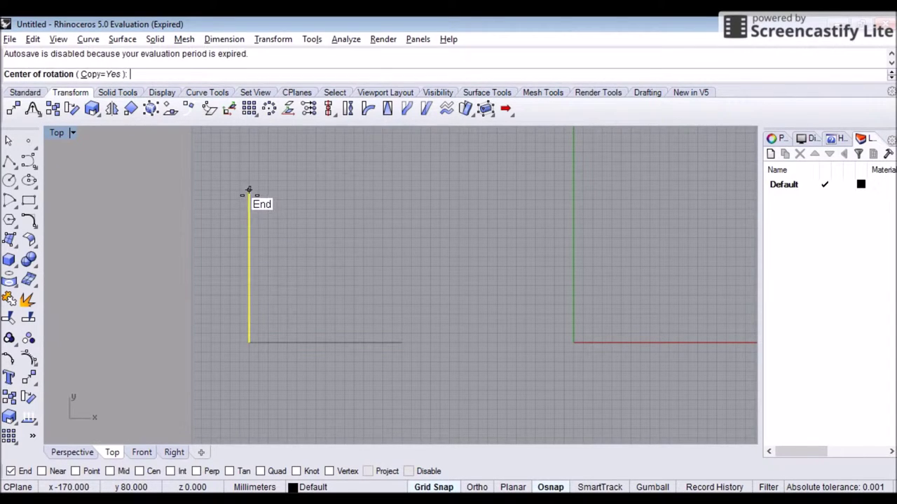
pyautogui.click(249, 189)
pyautogui.write('9')
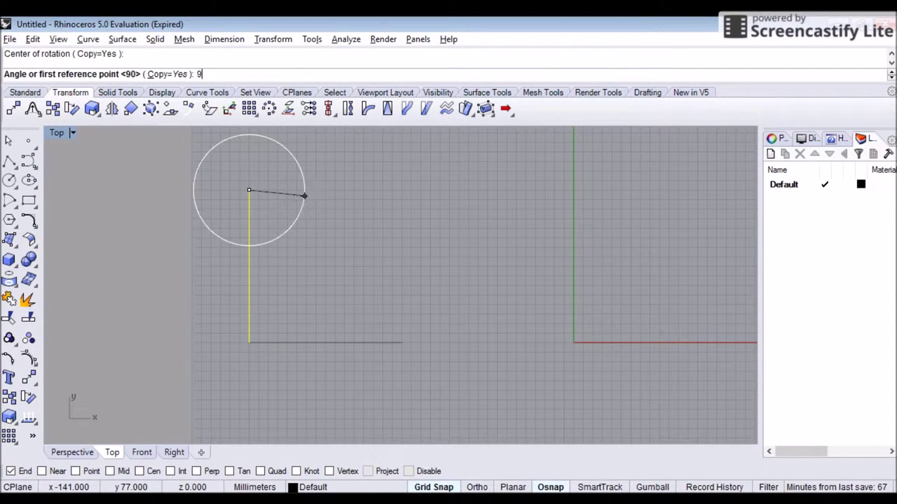
pyautogui.write('0')
pyautogui.press('Return')
pyautogui.press('Return')
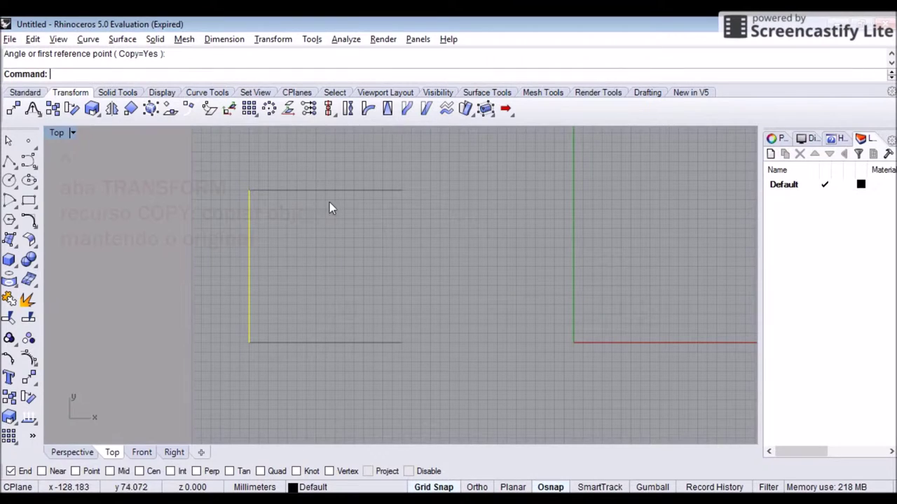
# Step: Copy the three-sided outline three times end to end to the right, placing its lower-left corner on each open lower endpoint
pyautogui.moveTo(226, 167); pyautogui.dragTo(448, 396)
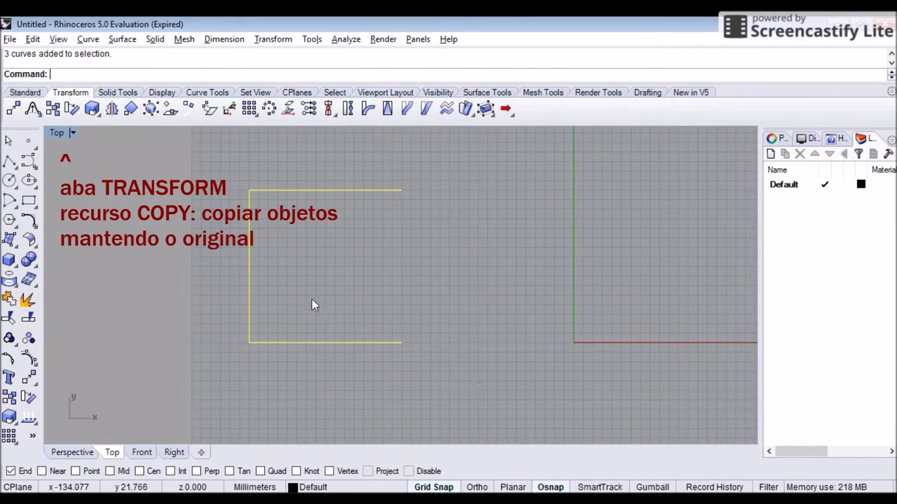
pyautogui.click(53, 108)
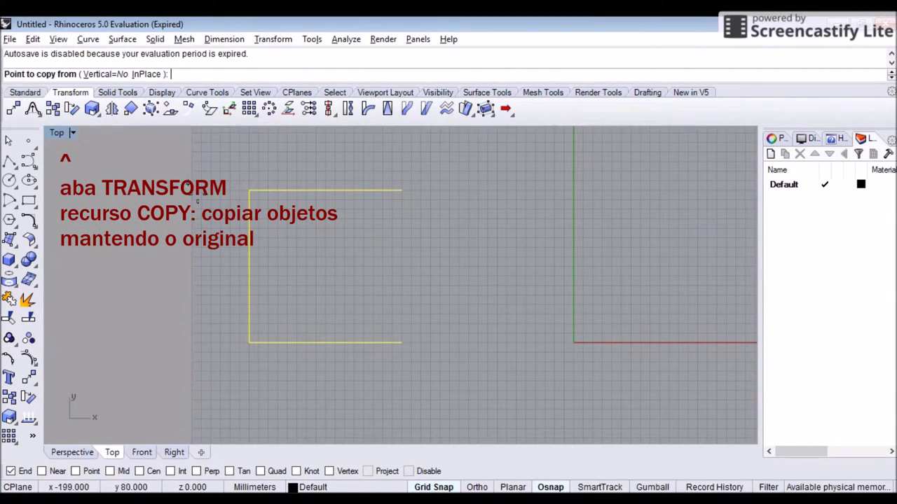
pyautogui.click(249, 342)
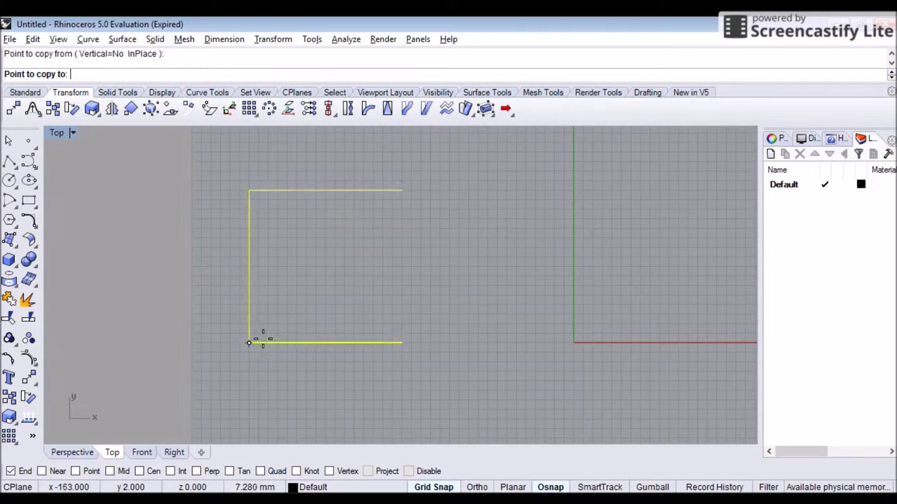
pyautogui.click(402, 343)
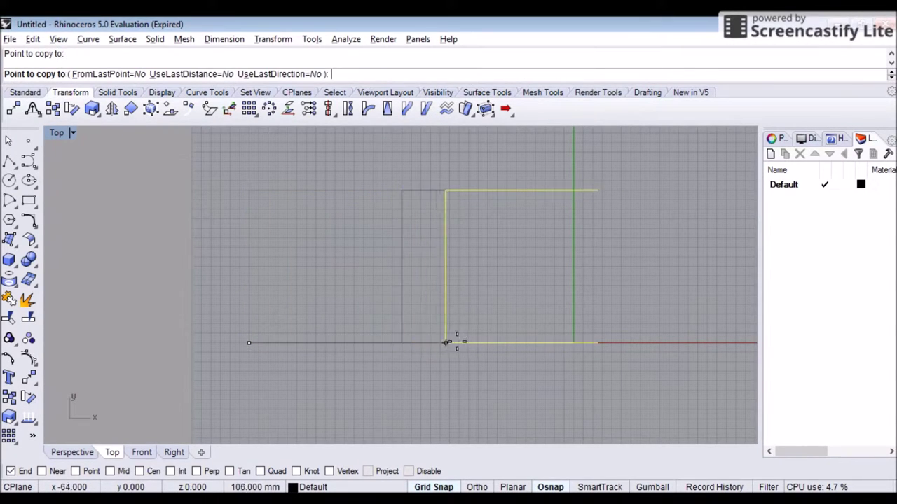
pyautogui.click(554, 342)
pyautogui.moveTo(589, 306); pyautogui.dragTo(299, 308, button='right')
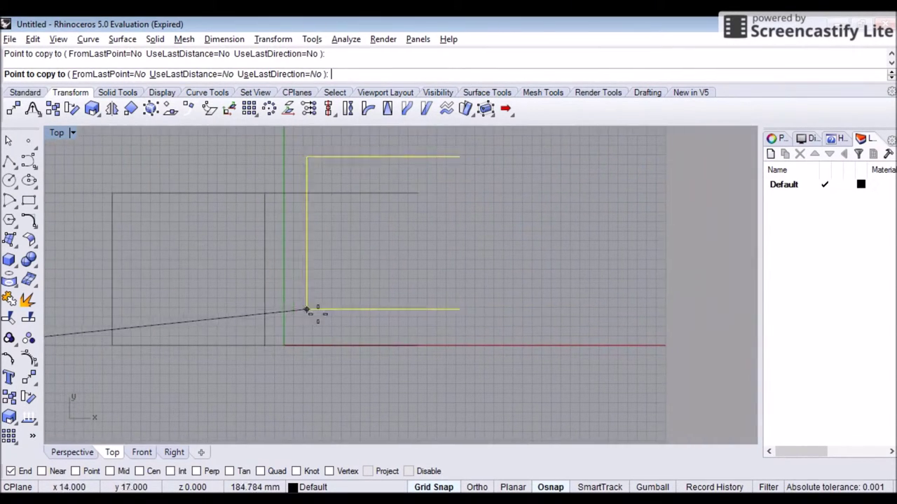
pyautogui.click(418, 344)
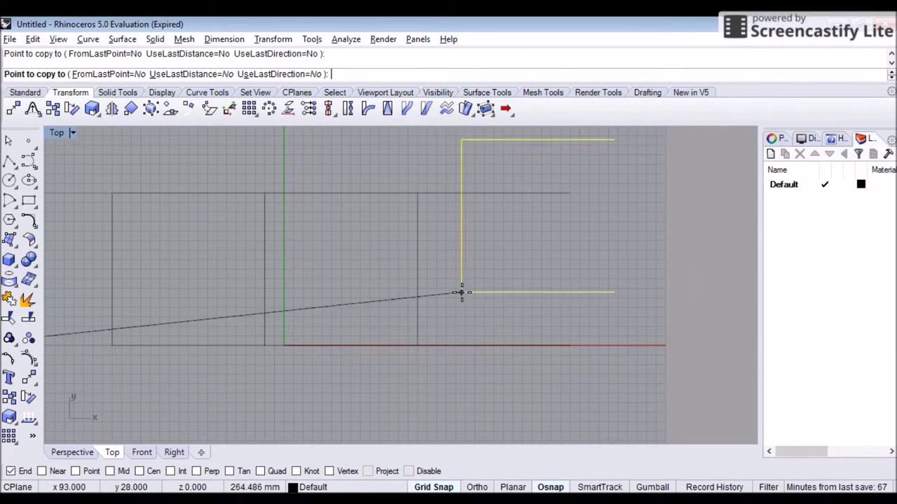
pyautogui.press('Return')
pyautogui.scroll(-5, 468, 295)
pyautogui.press('Escape')
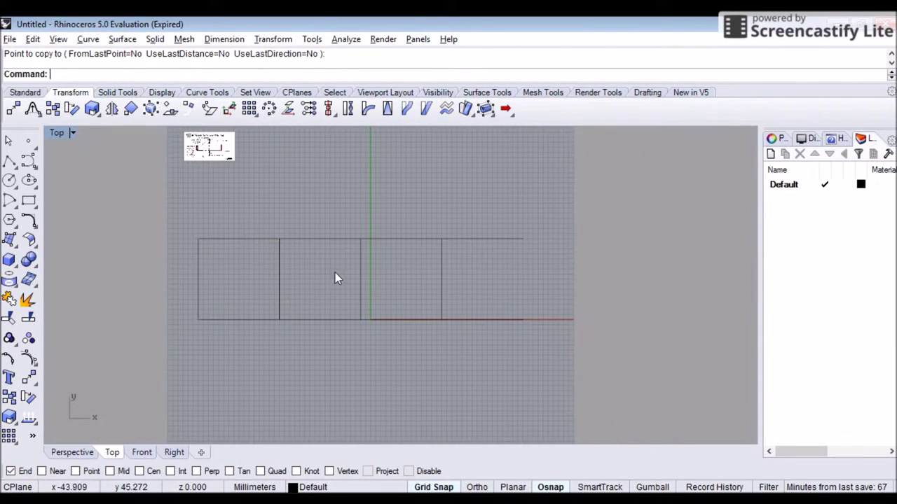
# Step: Copy the last vertical line 80 mm to the right to close the fourth square of the row
pyautogui.click(442, 280)
pyautogui.moveTo(442, 309); pyautogui.dragTo(440, 309, button='right')
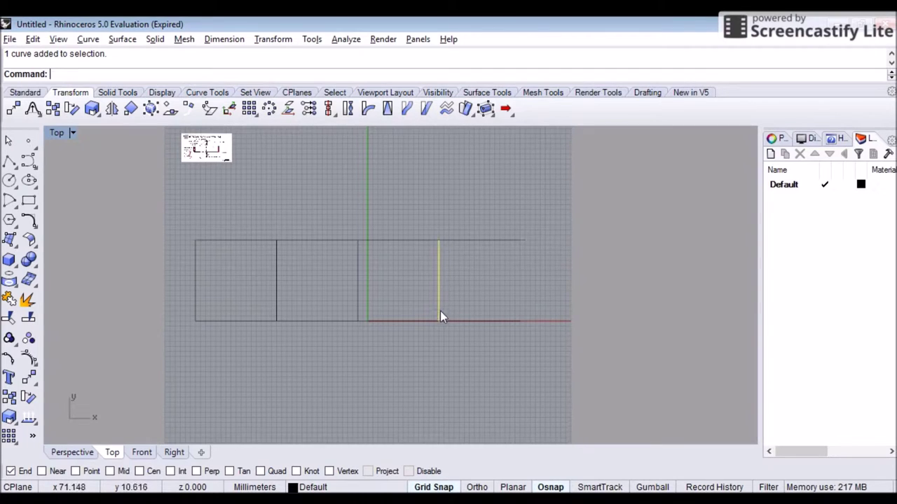
pyautogui.click(52, 109)
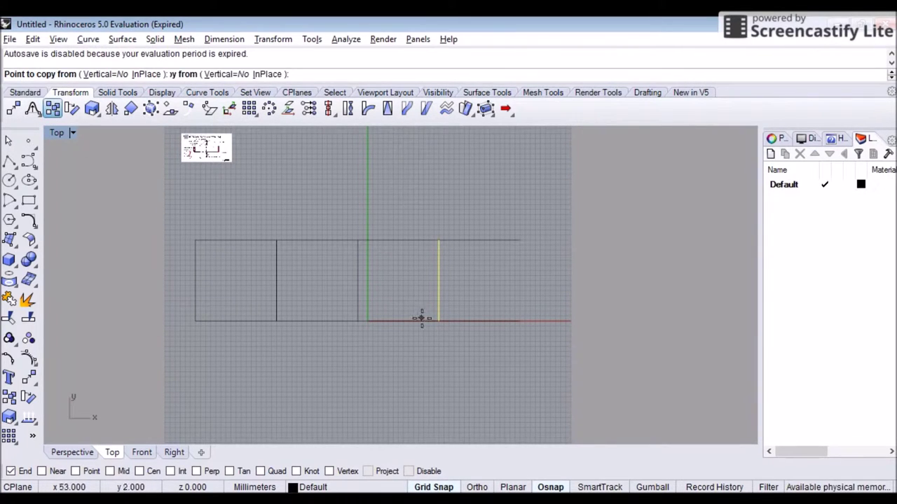
pyautogui.click(438, 321)
pyautogui.click(520, 321)
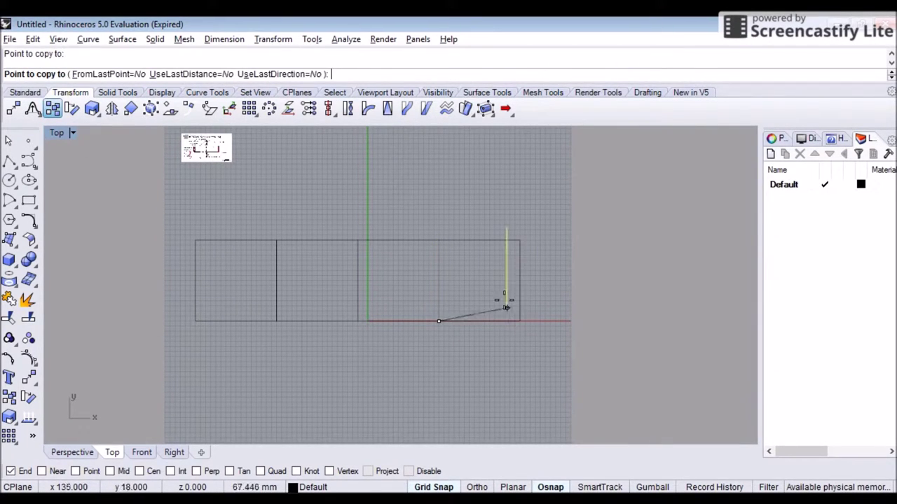
pyautogui.press('Return')
# Step: Examine the cube net in the reference image for where the remaining two faces attach to the row of four squares
pyautogui.scroll(-1, 396, 219)
pyautogui.scroll(2, 393, 231)
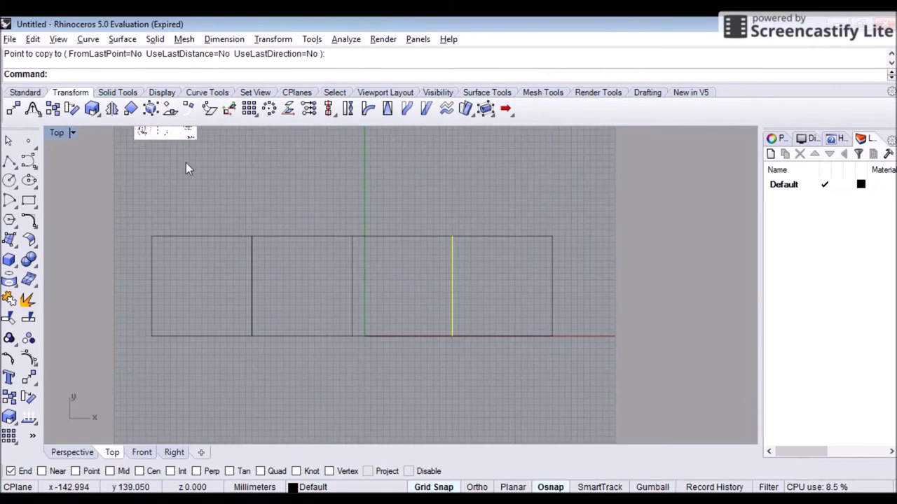
pyautogui.scroll(1, 267, 154)
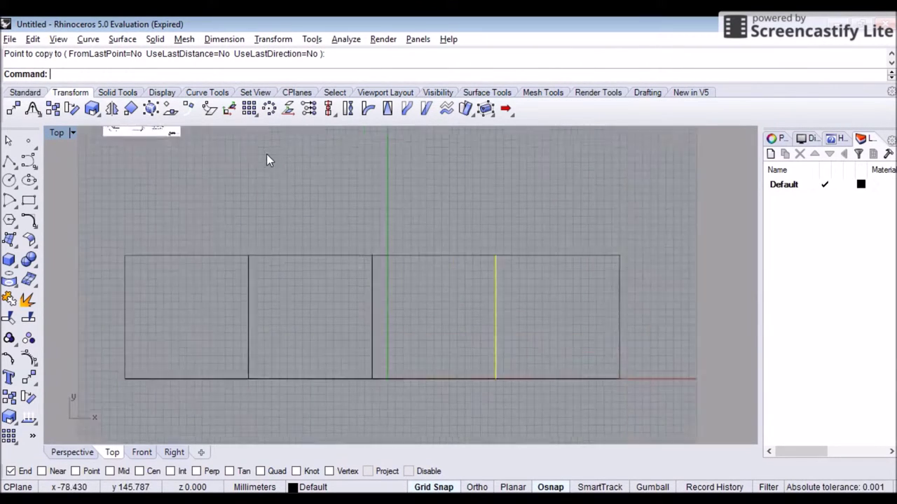
pyautogui.scroll(-1, 286, 318)
pyautogui.click(281, 382)
pyautogui.scroll(8, 152, 193)
pyautogui.moveTo(214, 168); pyautogui.dragTo(311, 441, button='right')
pyautogui.scroll(6, 310, 438)
pyautogui.scroll(2, 321, 373)
pyautogui.moveTo(323, 371); pyautogui.dragTo(481, 318, button='right')
pyautogui.scroll(4, 479, 318)
pyautogui.moveTo(329, 245); pyautogui.dragTo(333, 281, button='right')
pyautogui.scroll(-8, 445, 344)
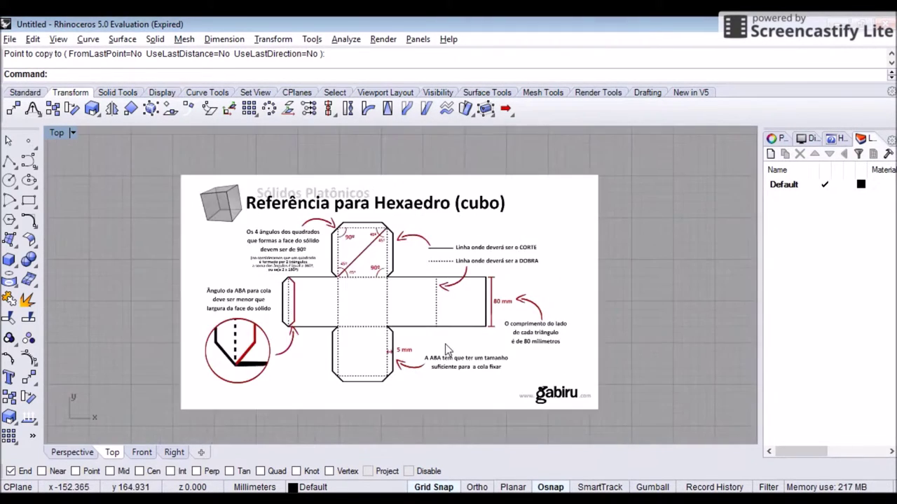
pyautogui.scroll(2, 413, 323)
pyautogui.scroll(4, 413, 324)
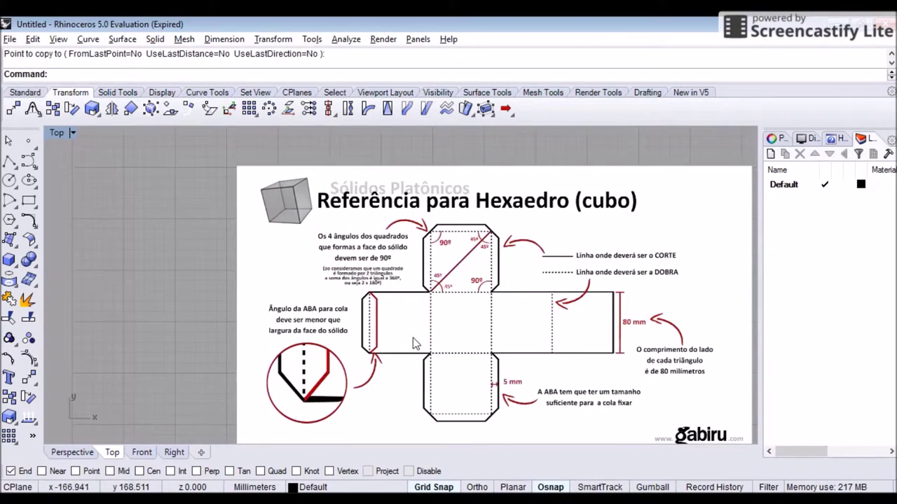
pyautogui.scroll(-7, 413, 337)
pyautogui.moveTo(413, 338); pyautogui.dragTo(182, 180, button='right')
pyautogui.scroll(-4, 371, 290)
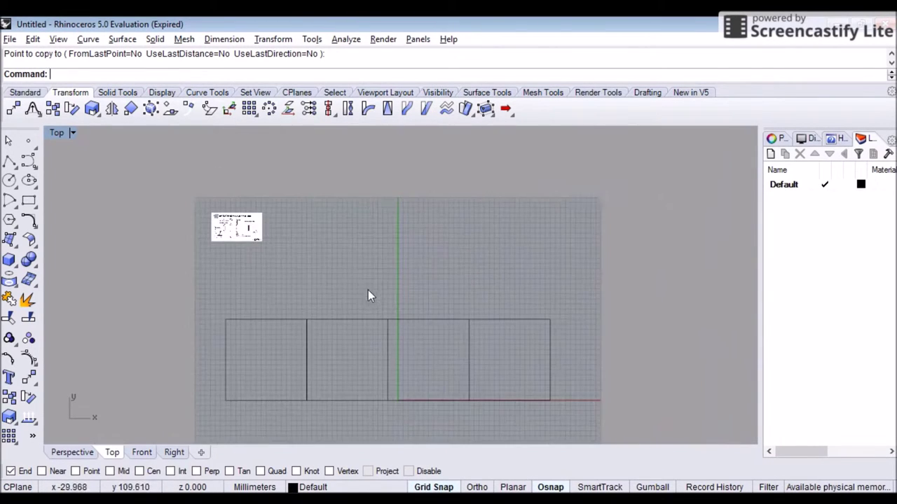
# Step: Copy the top edge and both vertical sides of the second square 80 mm up to form the upper face
pyautogui.moveTo(368, 290); pyautogui.dragTo(352, 242, button='right')
pyautogui.click(314, 271)
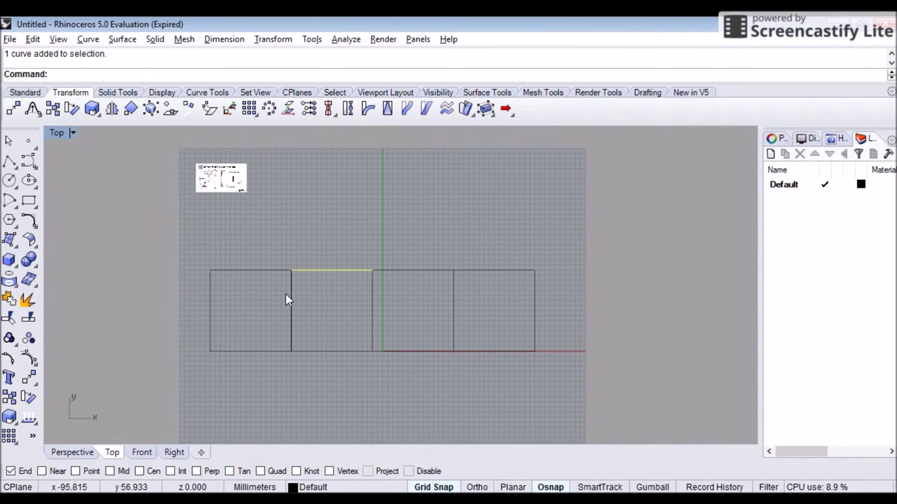
pyautogui.keyDown('shift'); pyautogui.click(292, 291); pyautogui.keyUp('shift')
pyautogui.keyDown('shift'); pyautogui.click(372, 293); pyautogui.keyUp('shift')
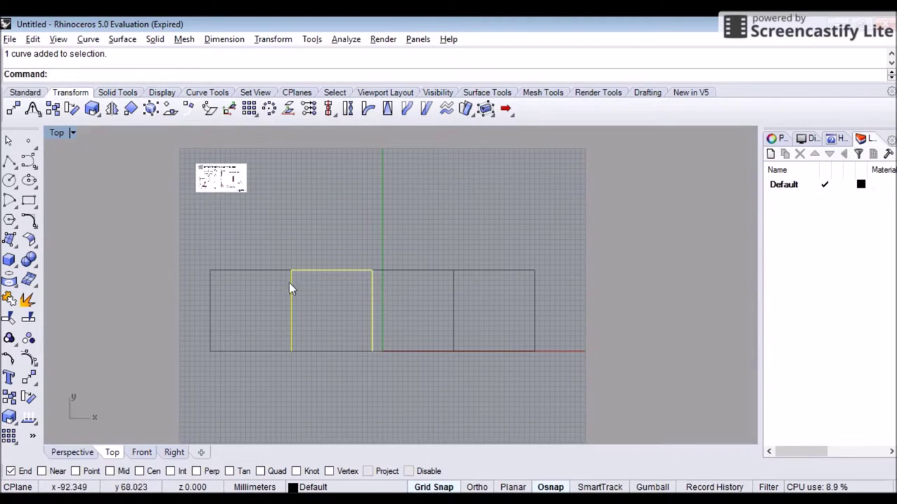
pyautogui.scroll(2, 314, 340)
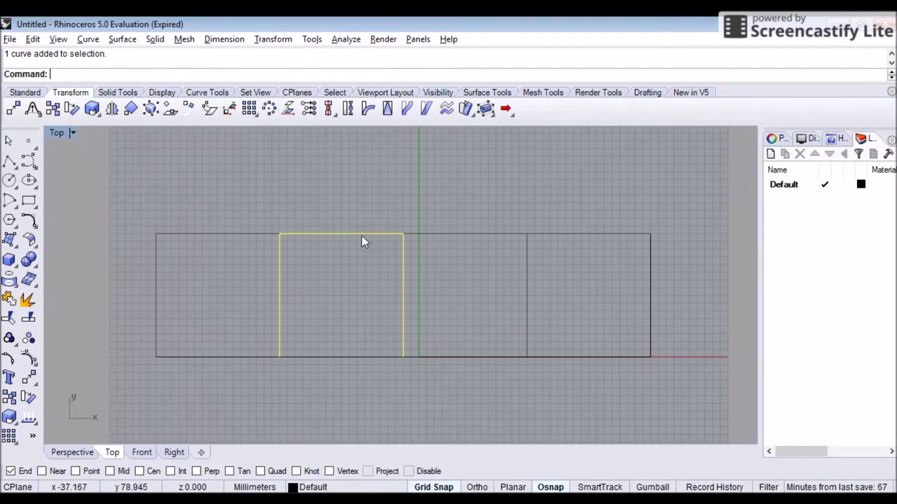
pyautogui.click(53, 107)
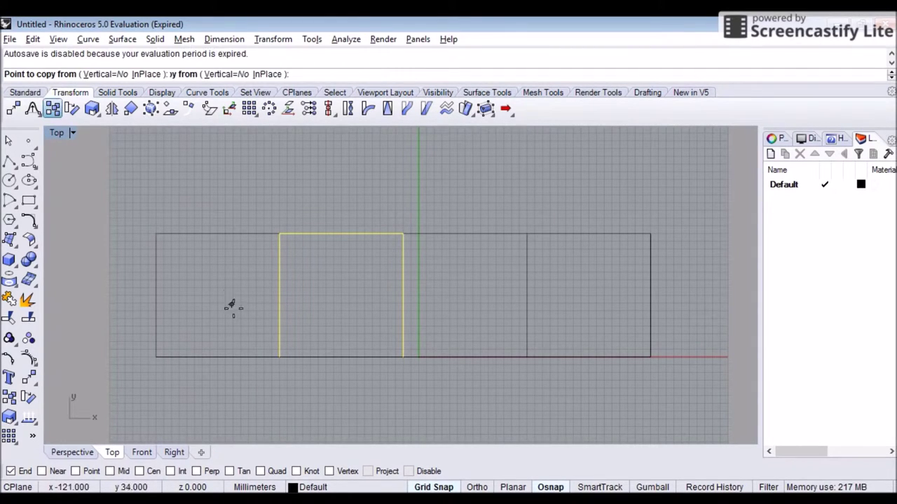
pyautogui.click(280, 357)
pyautogui.click(281, 234)
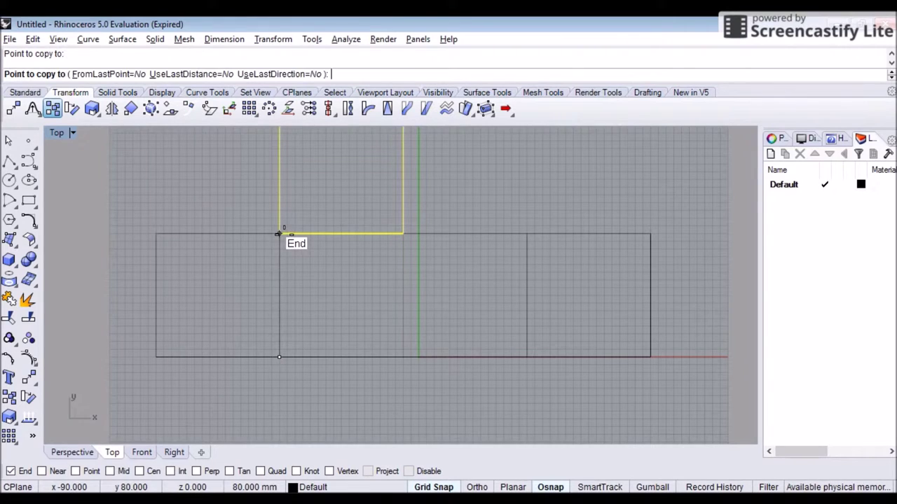
pyautogui.press('Return')
pyautogui.scroll(-2, 341, 205)
pyautogui.click(314, 252)
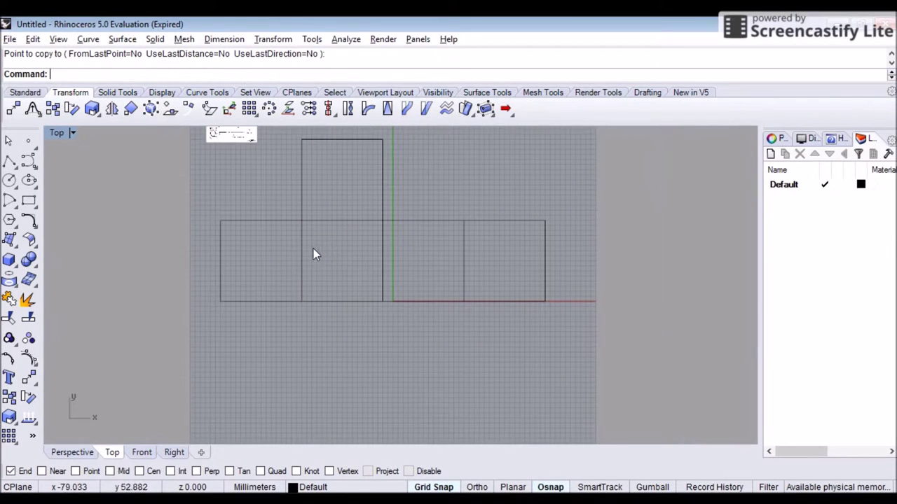
# Step: Copy the bottom edge and both vertical sides of the second square 80 mm down to form the lower face
pyautogui.click(304, 243)
pyautogui.click(335, 302)
pyautogui.click(382, 260)
pyautogui.scroll(2, 340, 222)
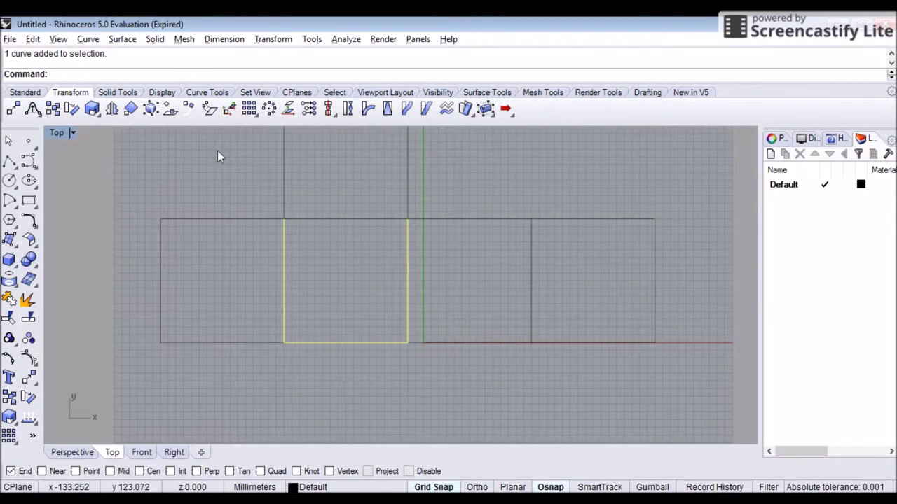
pyautogui.click(53, 108)
pyautogui.click(283, 220)
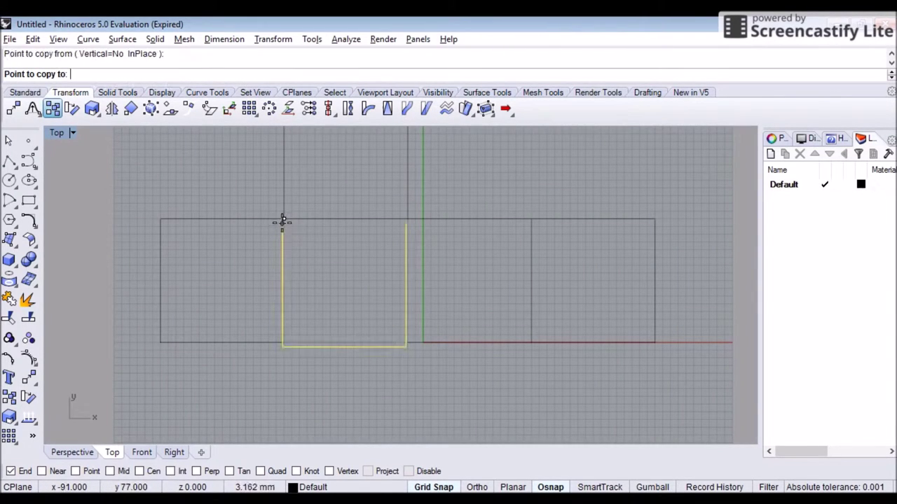
pyautogui.click(284, 343)
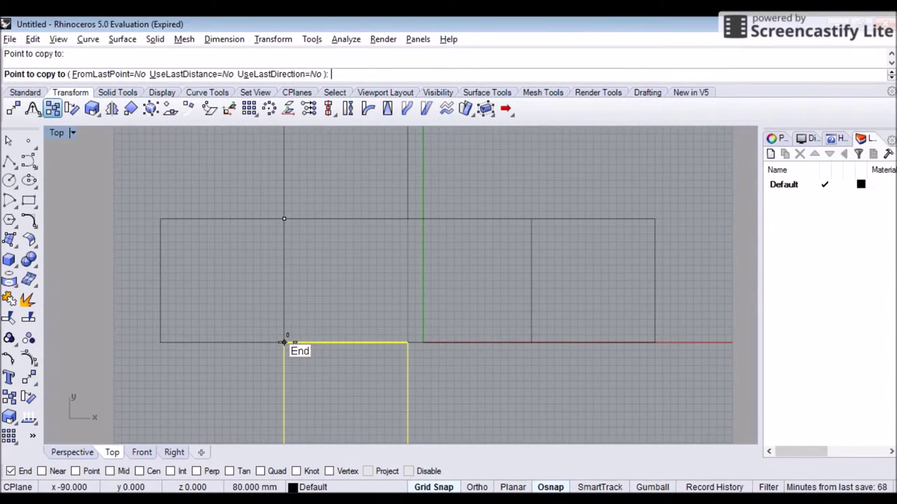
pyautogui.scroll(-3, 287, 341)
pyautogui.press('Return')
pyautogui.click(415, 219)
pyautogui.moveTo(376, 236); pyautogui.dragTo(371, 210, button='right')
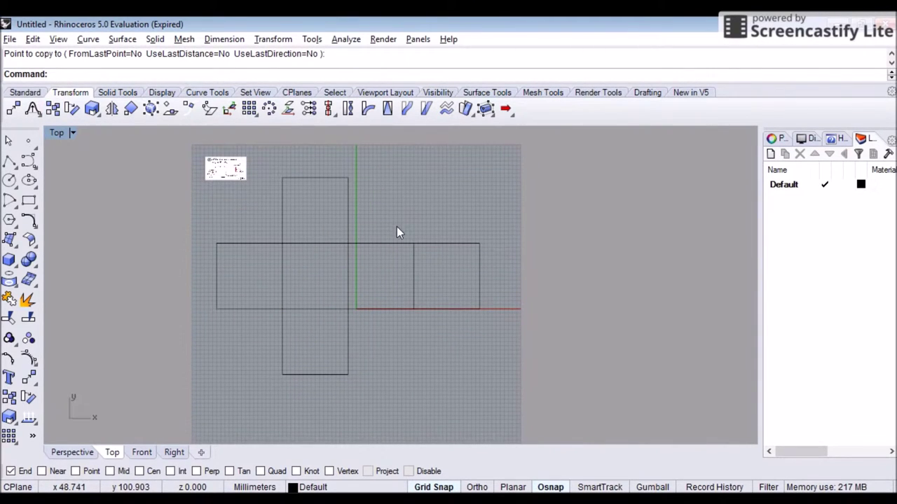
pyautogui.scroll(1, 396, 226)
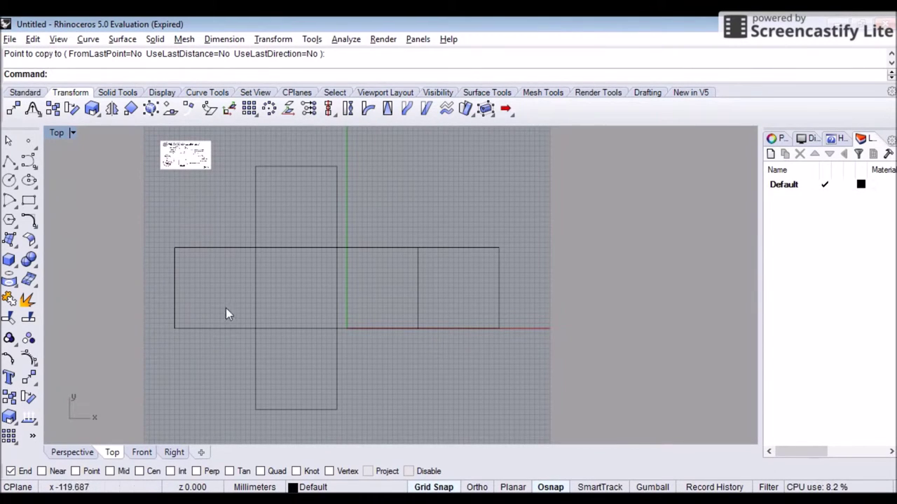
# Step: Examine the glue tabs around the lower face in the reference image for their shape and width
pyautogui.scroll(9, 186, 175)
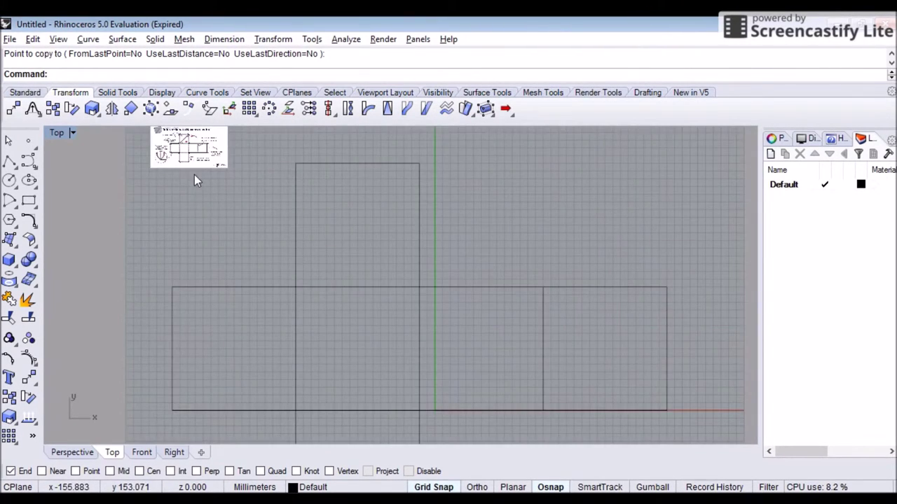
pyautogui.moveTo(315, 208); pyautogui.dragTo(308, 247, button='right')
pyautogui.scroll(3, 282, 282)
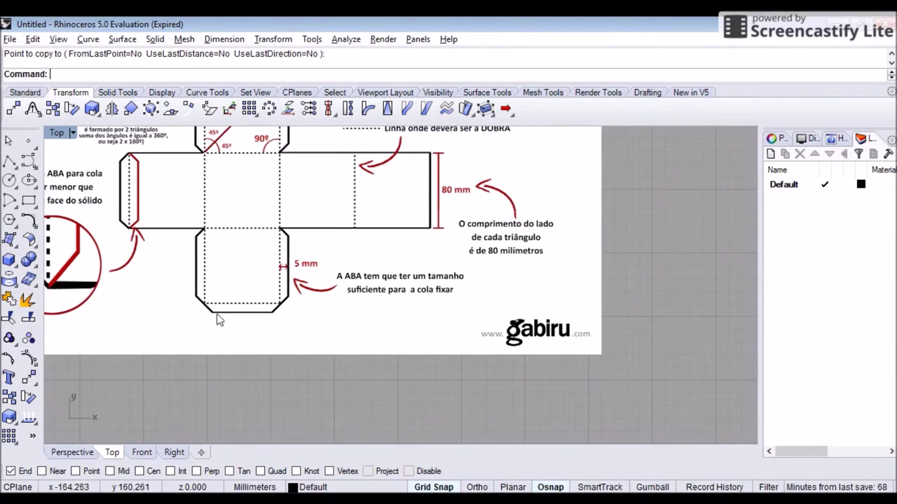
pyautogui.scroll(-12, 302, 335)
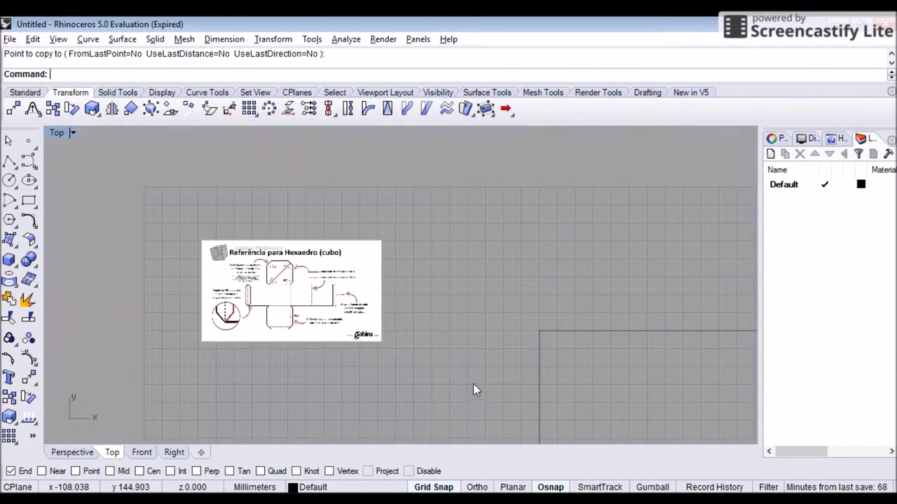
# Step: Draw a polyline glue tab below the lower face's bottom edge, 5 mm deep with 45° slanted ends meeting the face's corners
pyautogui.moveTo(484, 433); pyautogui.dragTo(379, 217, button='right')
pyautogui.scroll(-8, 395, 255)
pyautogui.moveTo(369, 300); pyautogui.dragTo(278, 70, button='right')
pyautogui.moveTo(391, 313); pyautogui.dragTo(318, 228, button='right')
pyautogui.scroll(5, 320, 229)
pyautogui.scroll(1, 212, 217)
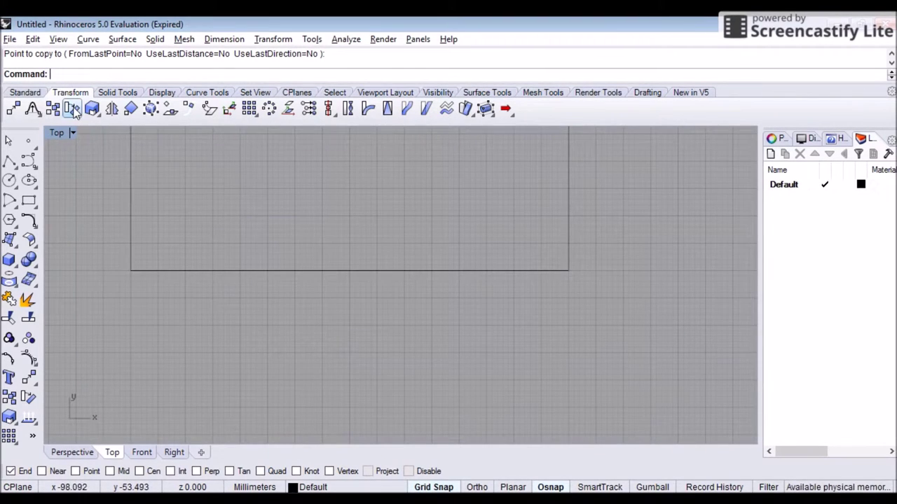
pyautogui.click(9, 162)
pyautogui.click(130, 271)
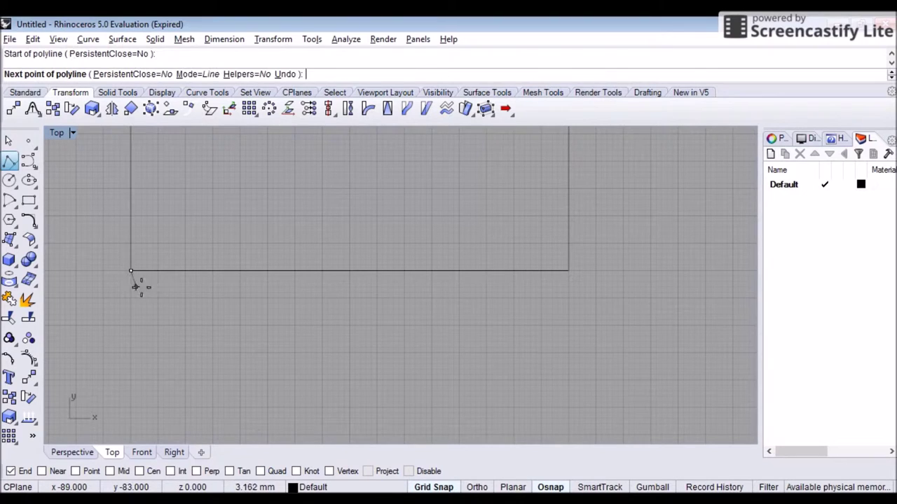
pyautogui.click(158, 298)
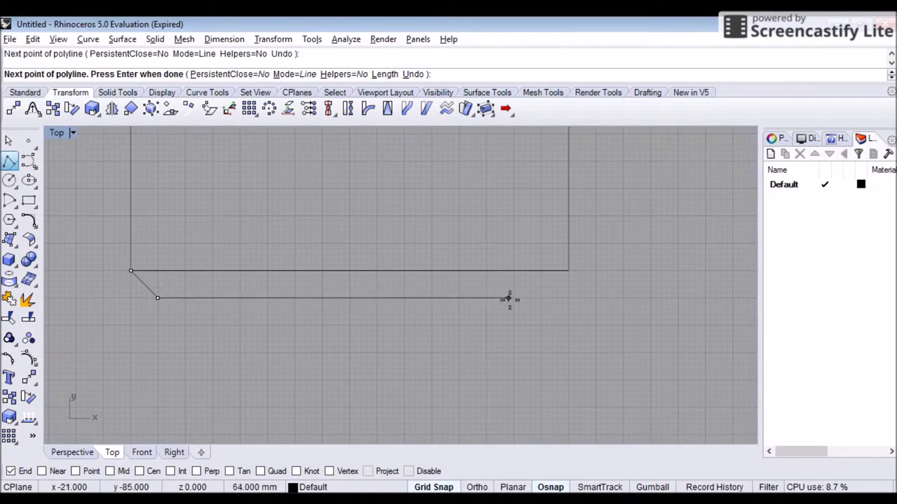
pyautogui.click(541, 298)
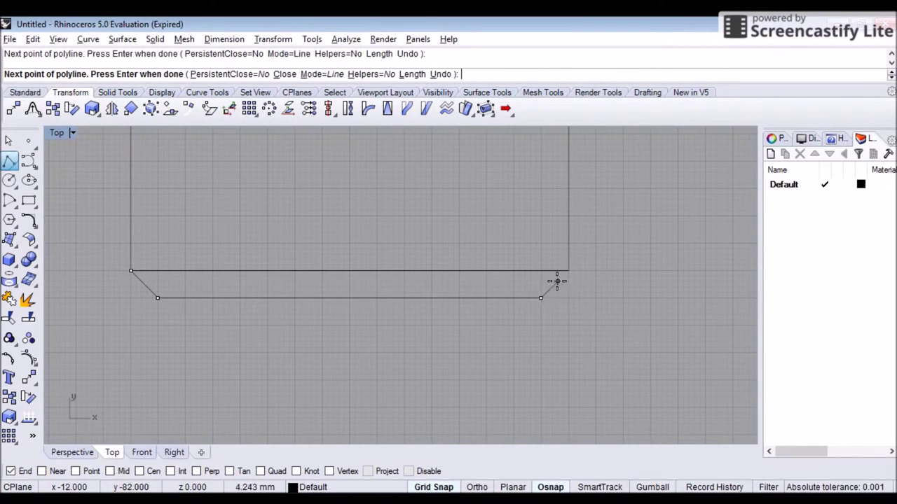
pyautogui.click(567, 271)
pyautogui.press('Return')
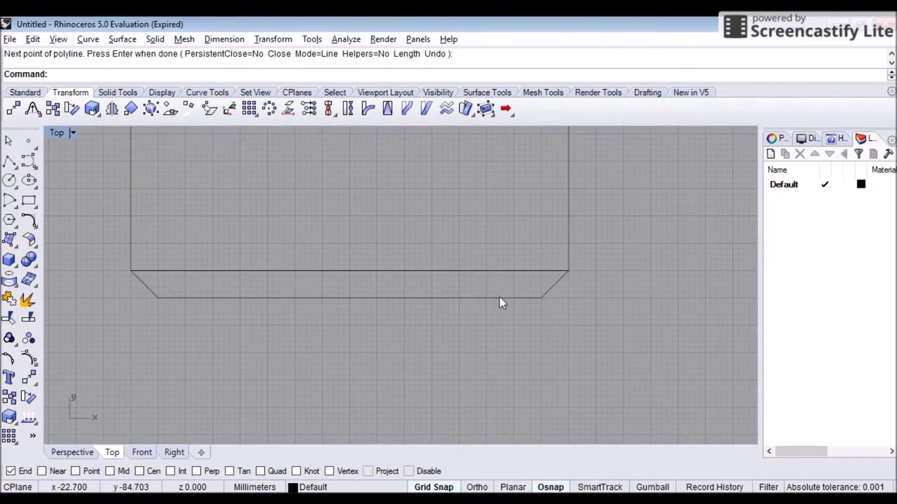
# Step: Rotate a copy of the bottom glue tab 90° about the lower face's bottom-right corner onto its right edge
pyautogui.click(499, 297)
pyautogui.scroll(-5, 448, 276)
pyautogui.moveTo(393, 252); pyautogui.dragTo(347, 366, button='right')
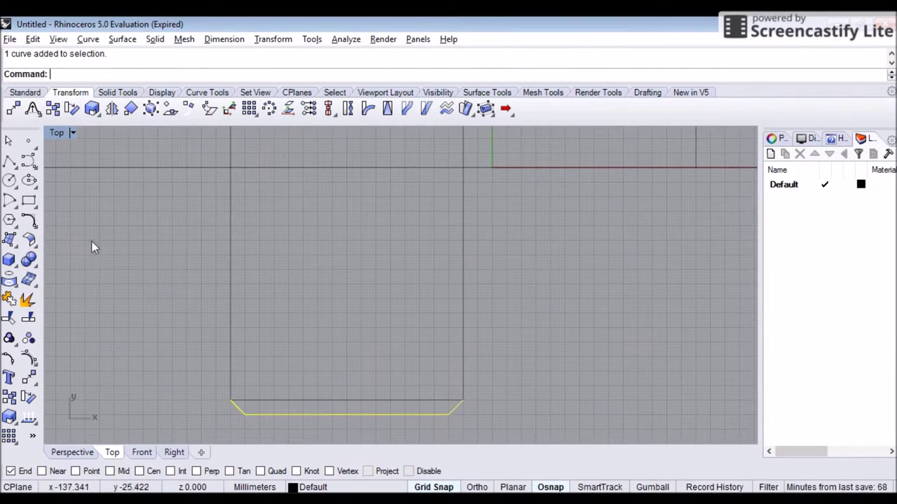
pyautogui.click(71, 108)
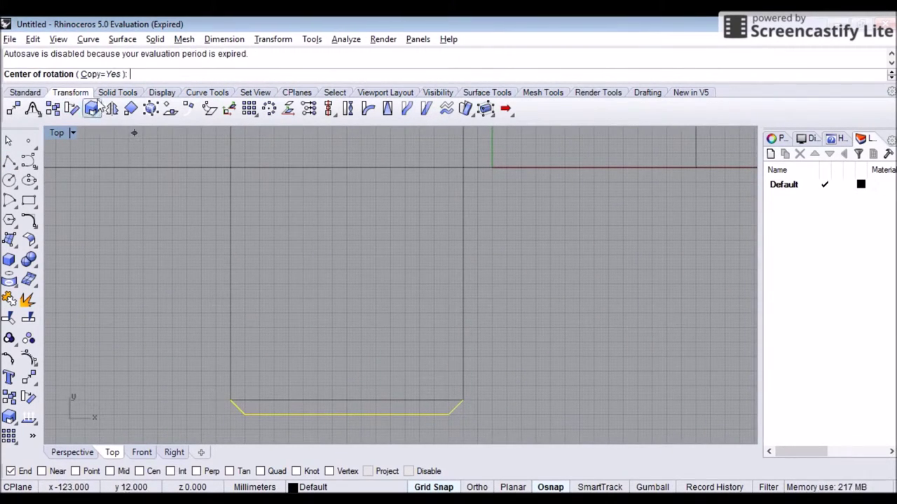
pyautogui.click(461, 401)
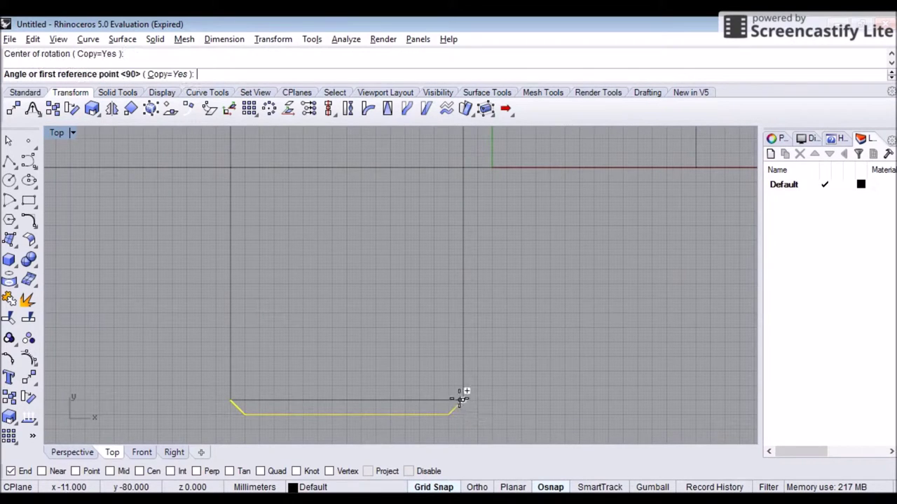
pyautogui.click(230, 400)
pyautogui.click(462, 170)
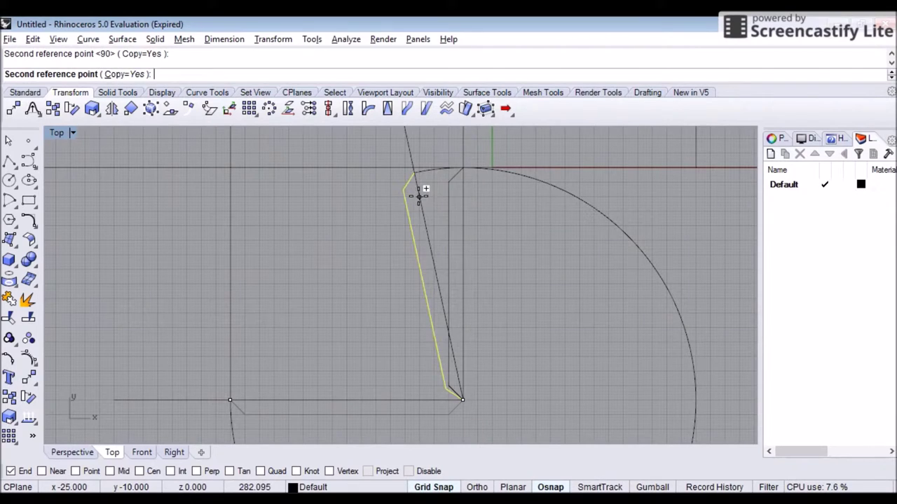
pyautogui.press('Return')
# Step: Mirror a copy of the rotated tab across the lower face's right edge to the outside of the face
pyautogui.click(446, 325)
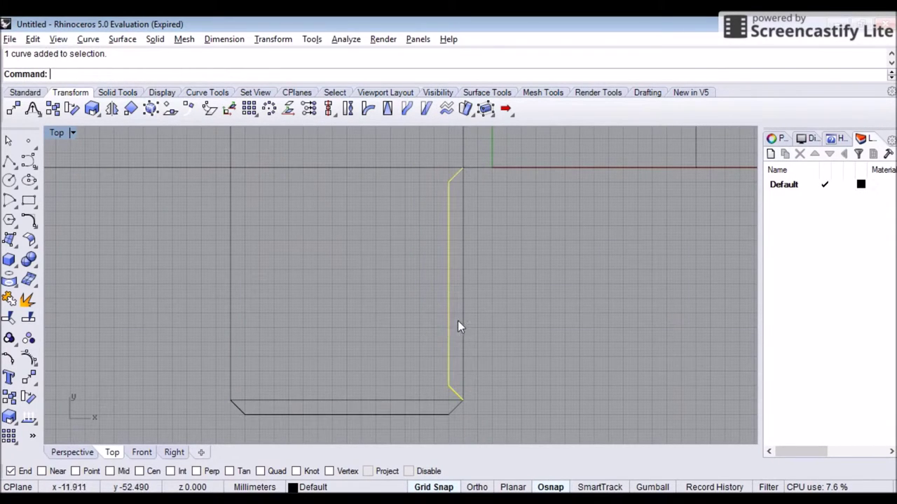
pyautogui.click(111, 110)
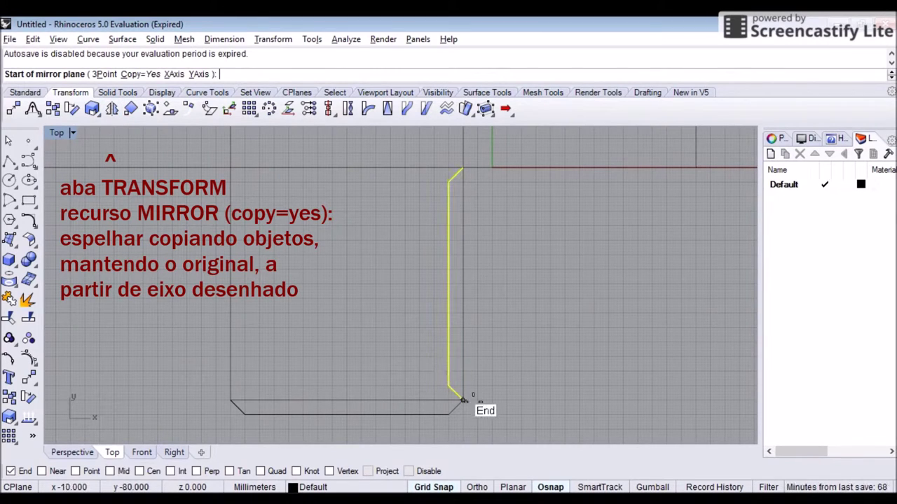
pyautogui.click(463, 400)
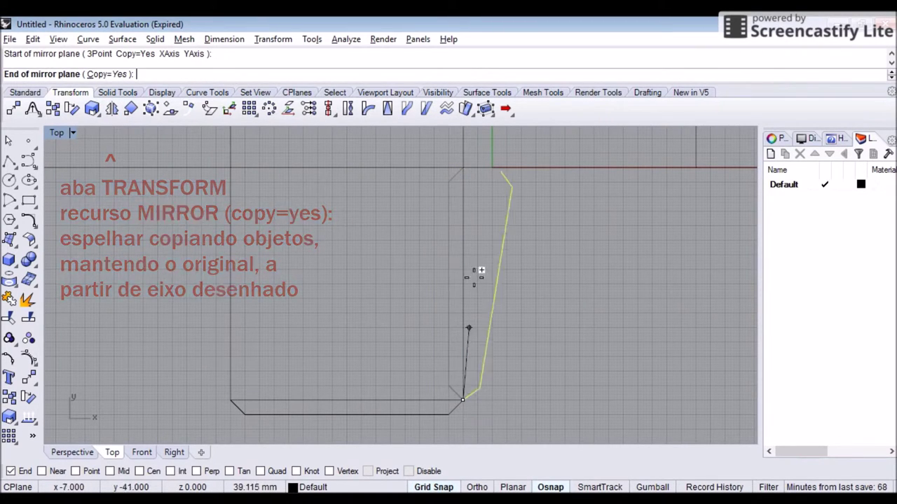
pyautogui.click(462, 169)
pyautogui.rightClick(370, 210)
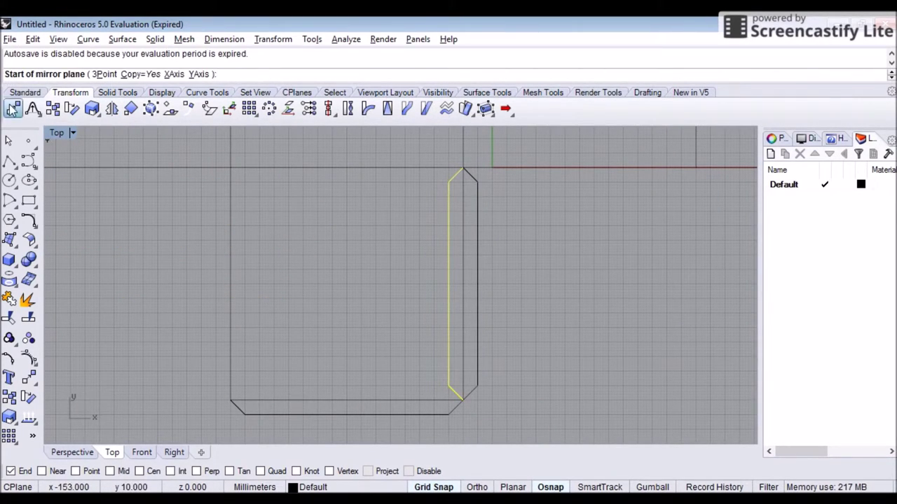
# Step: Move the inner tab 80 mm left onto the outside of the lower face's left edge
pyautogui.click(12, 109)
pyautogui.click(462, 400)
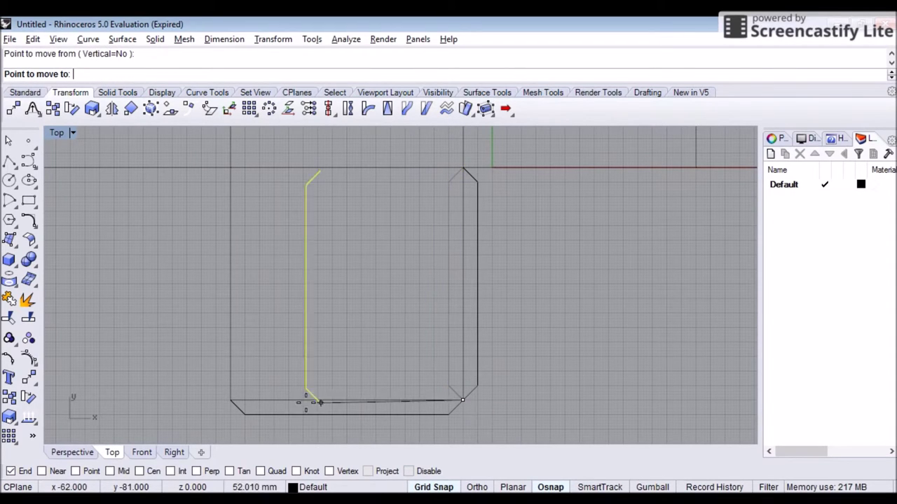
pyautogui.click(230, 406)
pyautogui.rightClick(324, 290)
pyautogui.scroll(-10, 274, 268)
pyautogui.moveTo(278, 262); pyautogui.dragTo(423, 324, button='right')
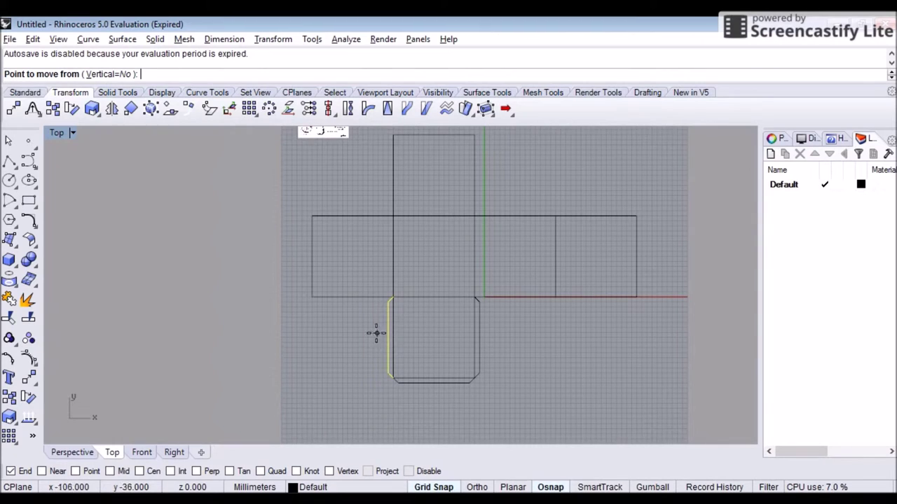
pyautogui.click(9, 142)
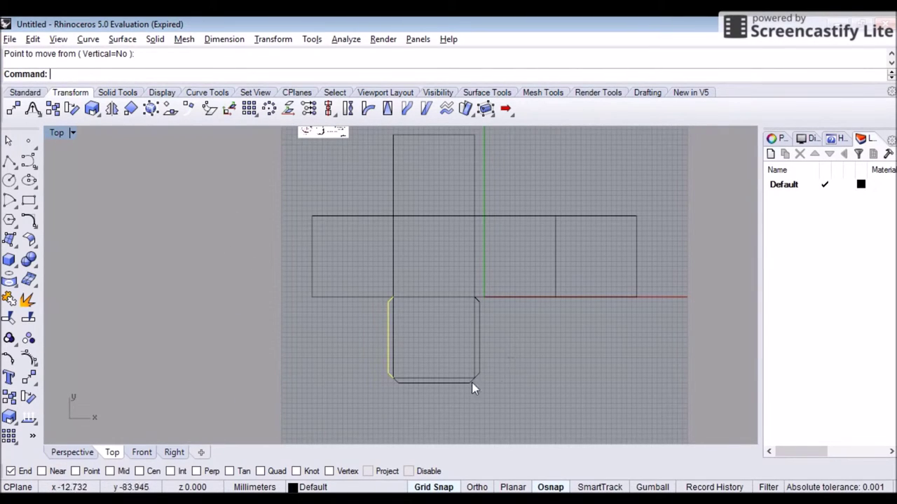
# Step: Mirror copies of the lower face's three glue tabs across the fold line between the lower face and the second square
pyautogui.keyDown('shift'); pyautogui.click(410, 383); pyautogui.keyUp('shift')
pyautogui.click(438, 413)
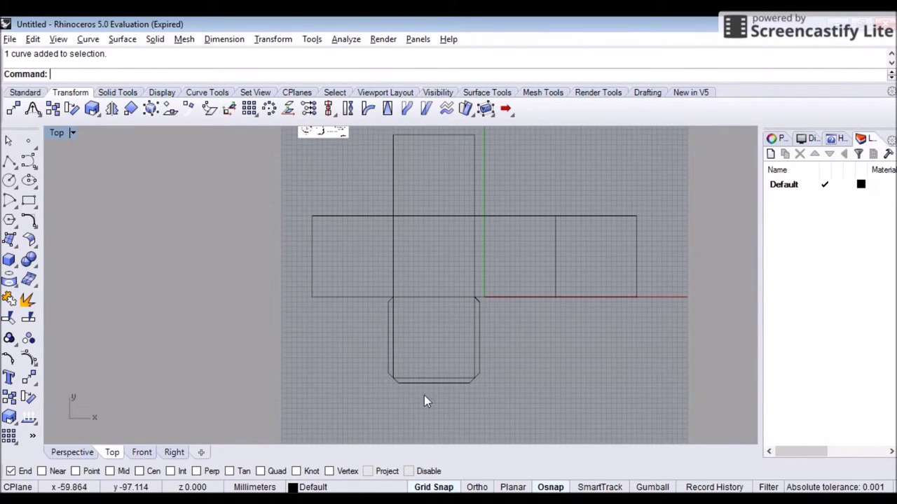
pyautogui.click(390, 375)
pyautogui.click(481, 351)
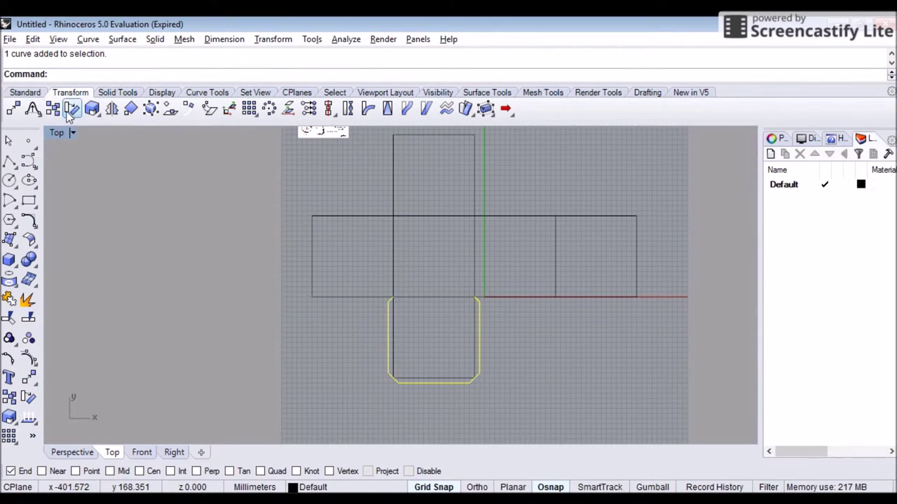
pyautogui.click(15, 112)
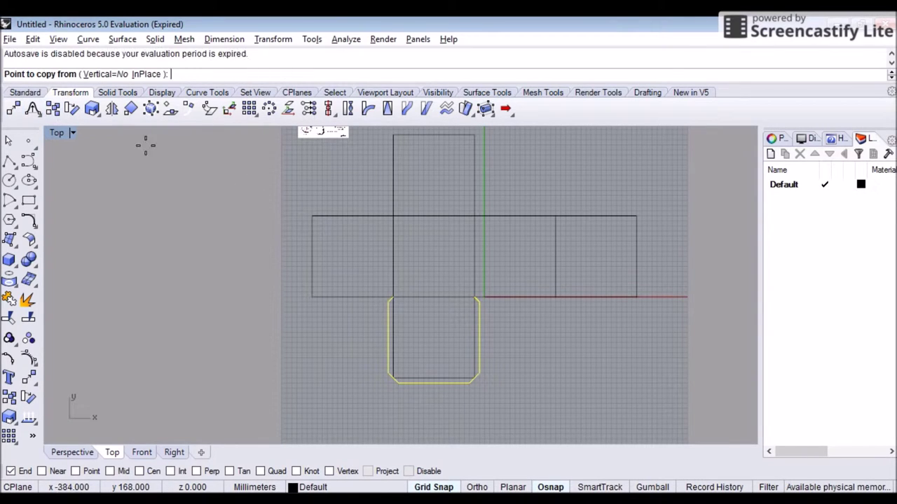
pyautogui.click(112, 108)
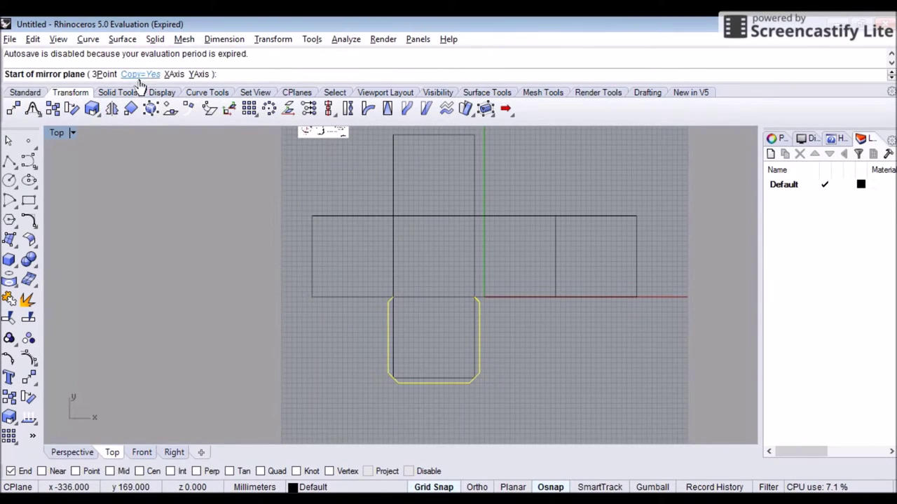
pyautogui.click(393, 297)
pyautogui.click(475, 299)
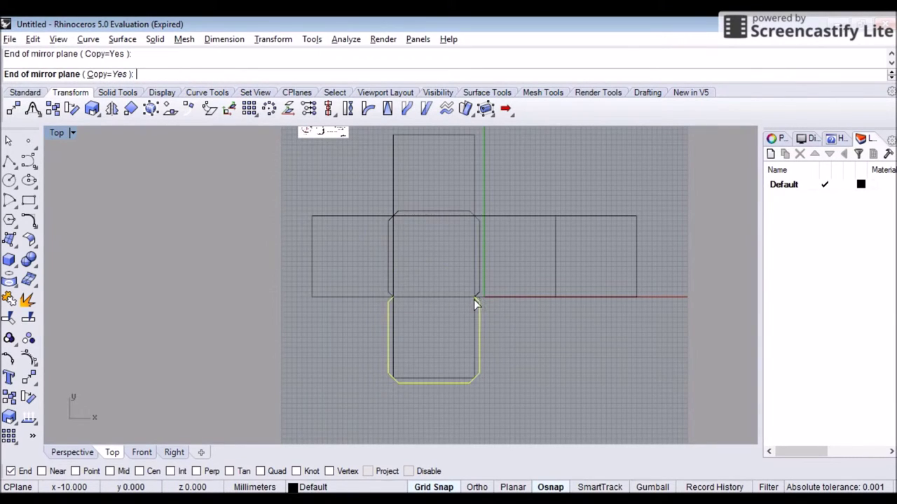
pyautogui.click(373, 208)
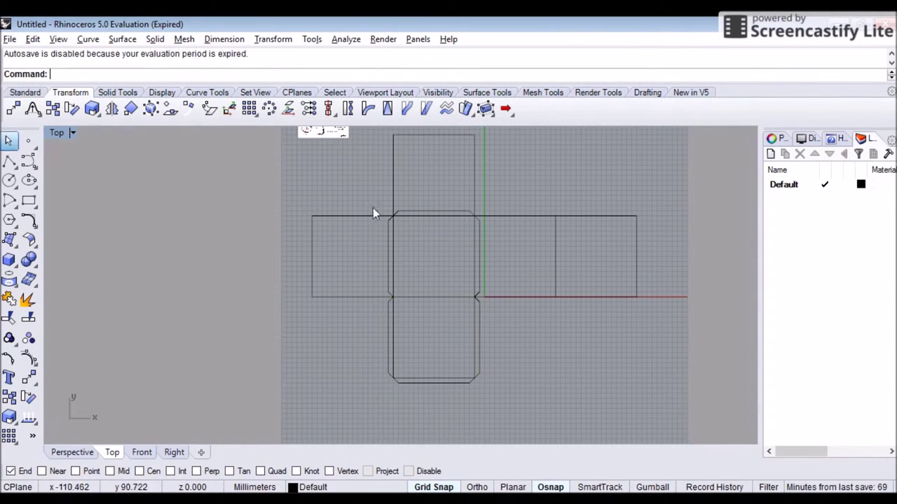
# Step: Move the three mirrored tabs 80 mm up so they surround the upper face
pyautogui.click(389, 246)
pyautogui.keyDown('shift'); pyautogui.click(417, 211); pyautogui.keyUp('shift')
pyautogui.keyDown('shift'); pyautogui.click(480, 238); pyautogui.keyUp('shift')
pyautogui.click(12, 109)
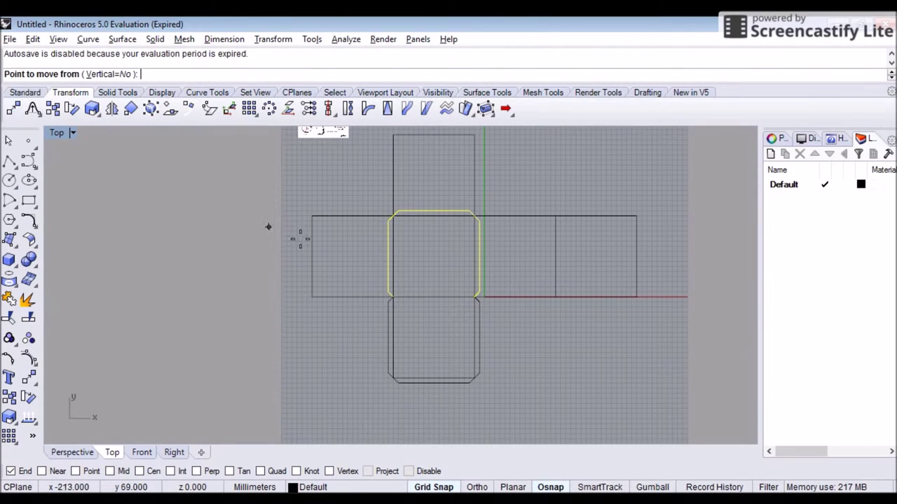
pyautogui.click(393, 295)
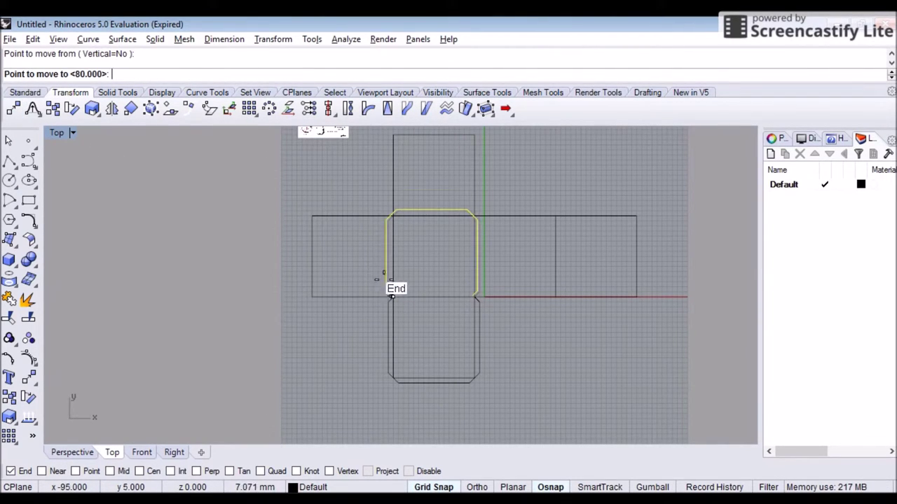
pyautogui.click(393, 216)
pyautogui.press('Return')
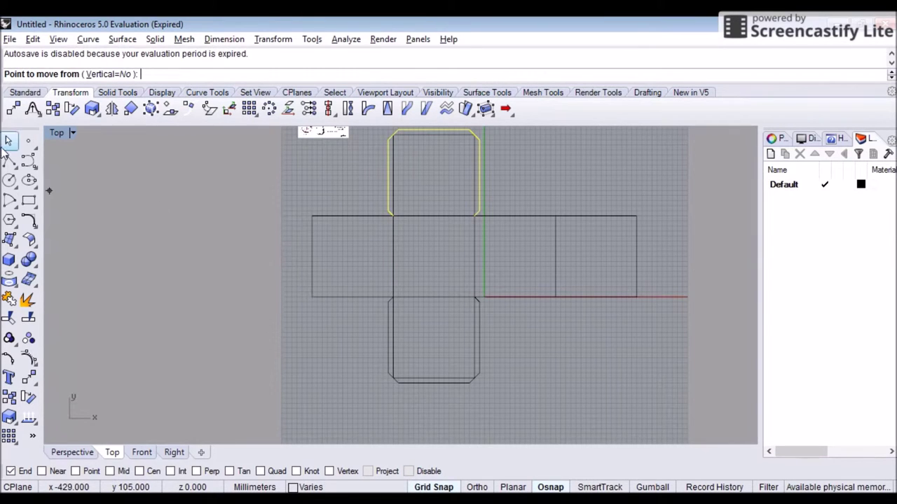
pyautogui.press('Escape')
# Step: Examine the cube net in the reference image for where the remaining glue tab attaches to the row of squares
pyautogui.scroll(6, 339, 210)
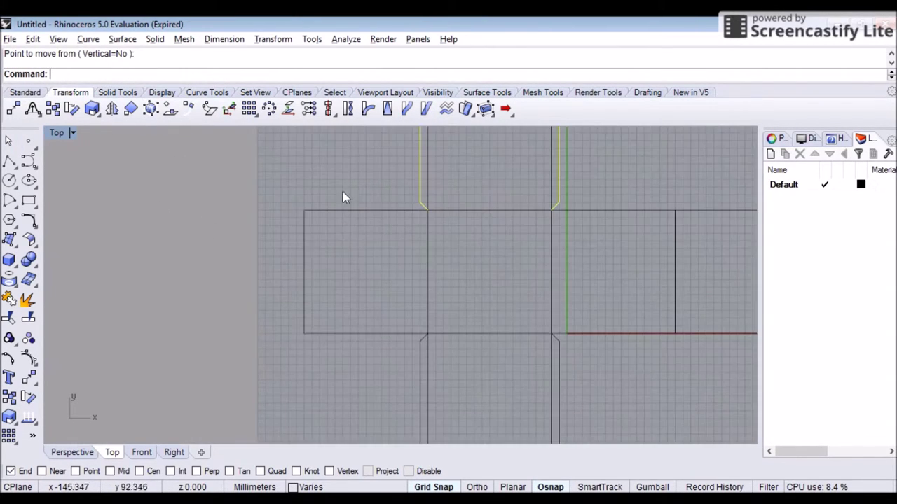
pyautogui.scroll(4, 298, 261)
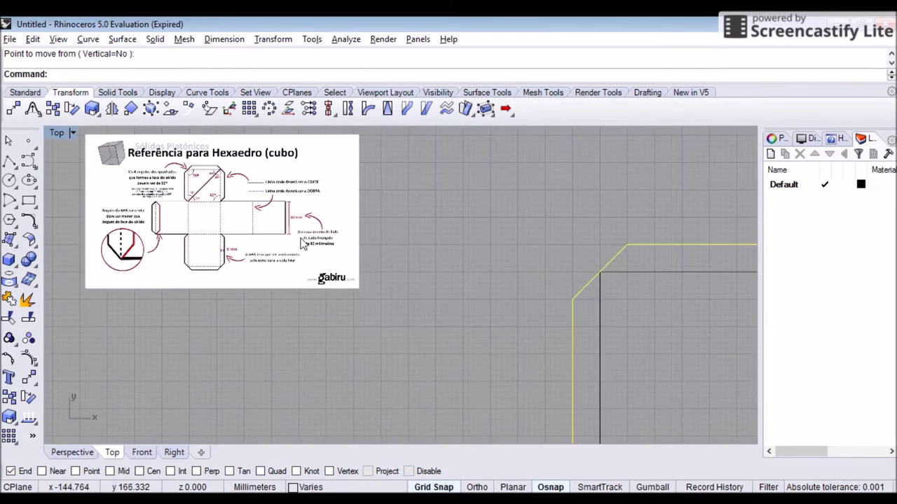
pyautogui.moveTo(300, 243); pyautogui.dragTo(421, 313, button='right')
pyautogui.scroll(4, 422, 313)
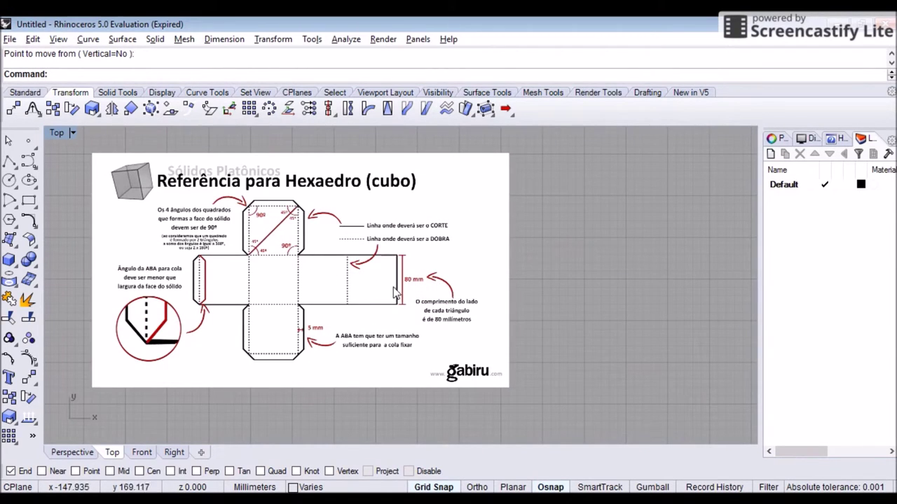
pyautogui.scroll(-5, 395, 291)
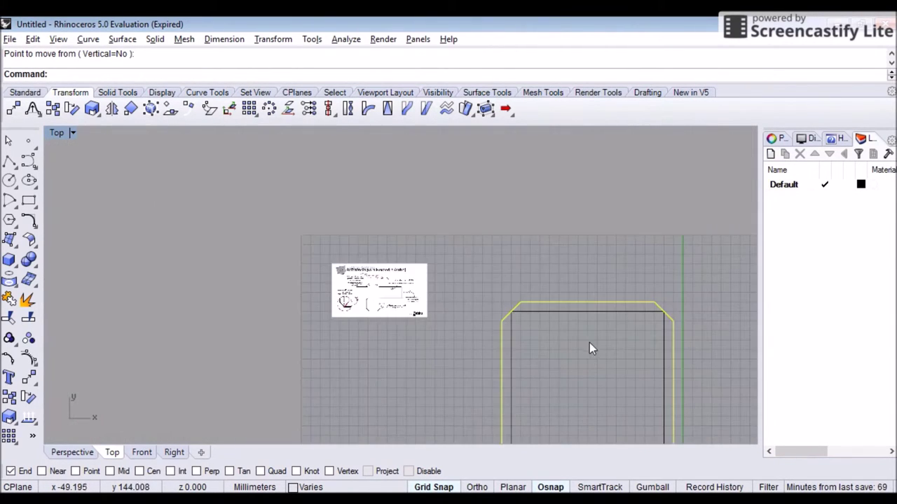
pyautogui.moveTo(591, 349); pyautogui.dragTo(386, 189, button='right')
pyautogui.scroll(-4, 392, 209)
pyautogui.moveTo(423, 300); pyautogui.dragTo(431, 270, button='right')
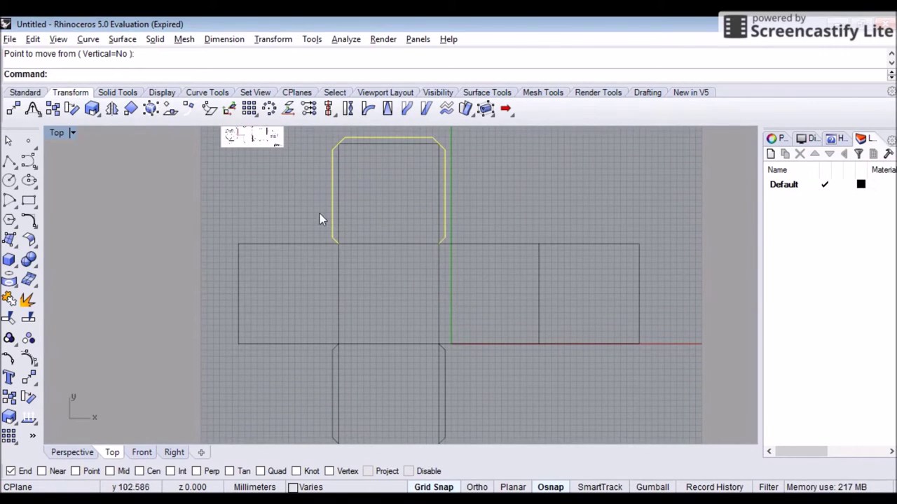
# Step: Copy the glue tab on the upper face's left edge onto the outer left edge of the row of squares
pyautogui.press('Escape')
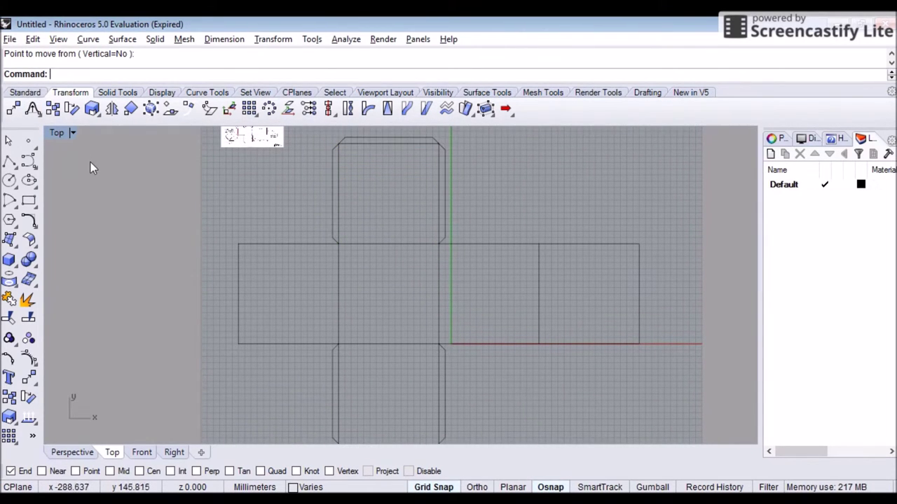
pyautogui.click(333, 198)
pyautogui.click(72, 109)
pyautogui.click(53, 108)
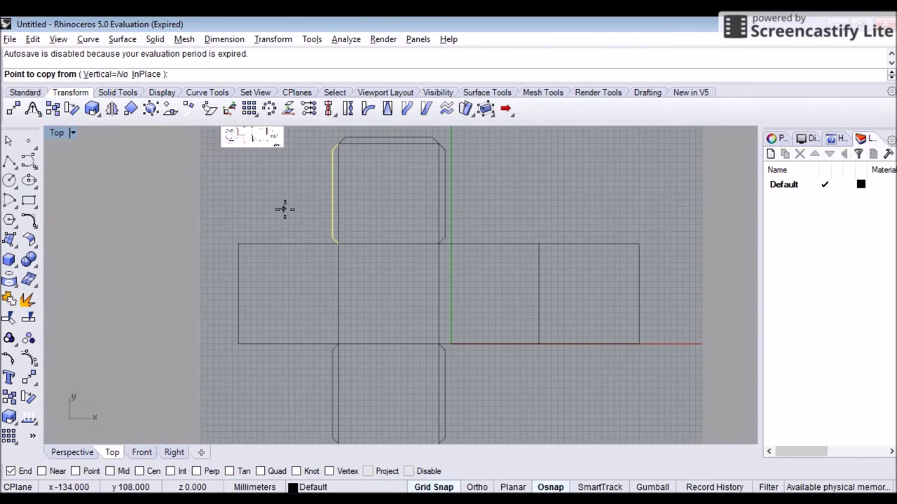
pyautogui.click(337, 243)
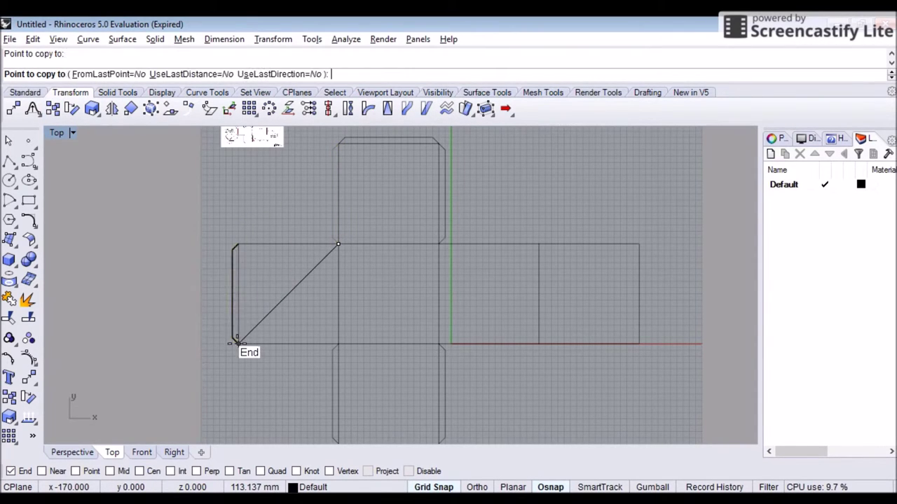
pyautogui.press('Escape')
pyautogui.scroll(-4, 220, 274)
pyautogui.moveTo(381, 275); pyautogui.dragTo(447, 291, button='right')
pyautogui.scroll(2, 444, 301)
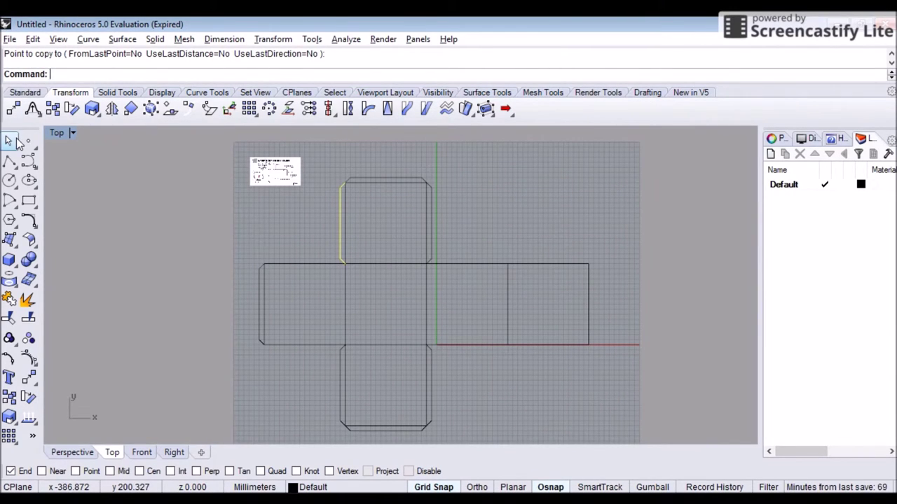
pyautogui.click(9, 141)
pyautogui.moveTo(388, 232); pyautogui.dragTo(380, 215, button='right')
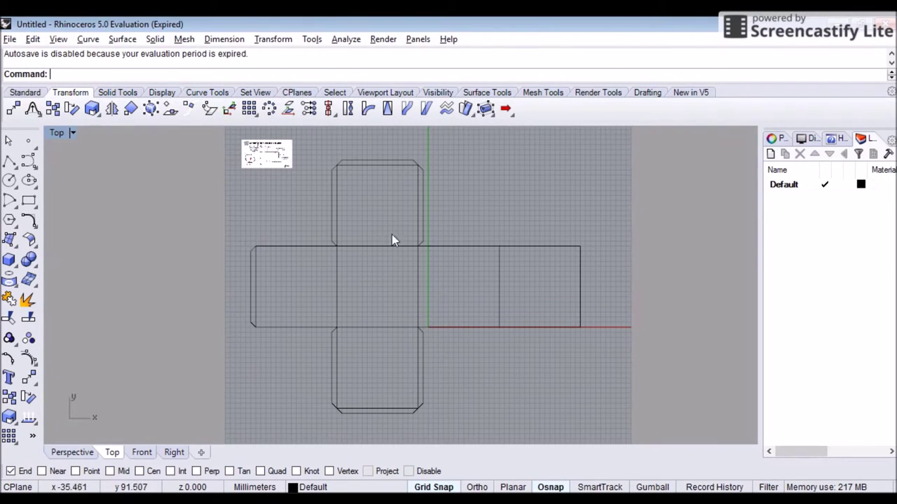
# Step: Put the net's entire outer cutting outline, including the glue tabs' outer edges, on a new blue layer named Corte
pyautogui.click(249, 270)
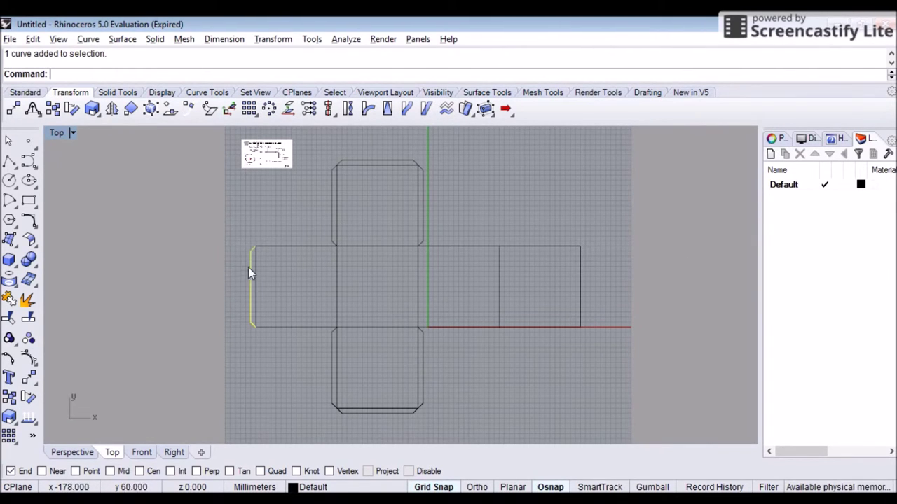
pyautogui.keyDown('shift'); pyautogui.click(270, 248); pyautogui.keyUp('shift')
pyautogui.keyDown('shift'); pyautogui.click(291, 327); pyautogui.keyUp('shift')
pyautogui.keyDown('shift'); pyautogui.click(333, 375); pyautogui.keyUp('shift')
pyautogui.keyDown('shift'); pyautogui.click(424, 388); pyautogui.keyUp('shift')
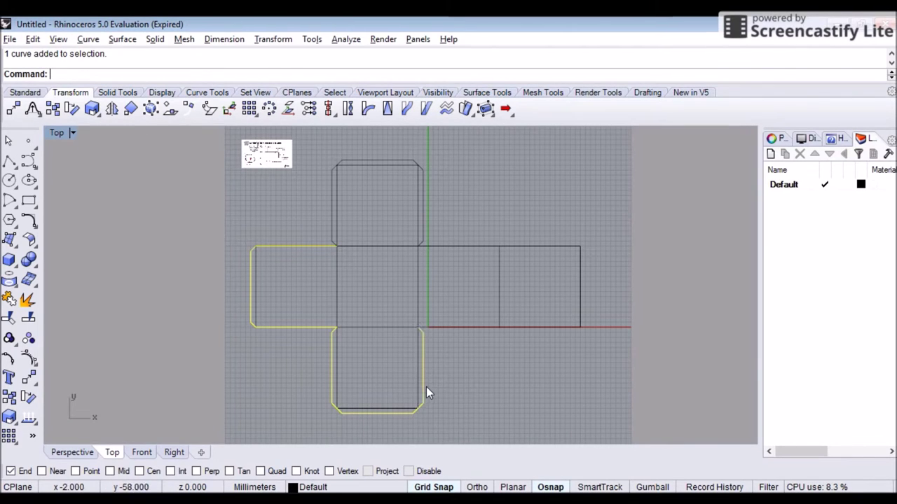
pyautogui.keyDown('shift'); pyautogui.click(483, 327); pyautogui.keyUp('shift')
pyautogui.keyDown('shift'); pyautogui.click(579, 296); pyautogui.keyUp('shift')
pyautogui.keyDown('shift'); pyautogui.click(534, 246); pyautogui.keyUp('shift')
pyautogui.keyDown('shift'); pyautogui.click(423, 227); pyautogui.keyUp('shift')
pyautogui.keyDown('shift'); pyautogui.click(383, 159); pyautogui.keyUp('shift')
pyautogui.keyDown('shift'); pyautogui.click(332, 203); pyautogui.keyUp('shift')
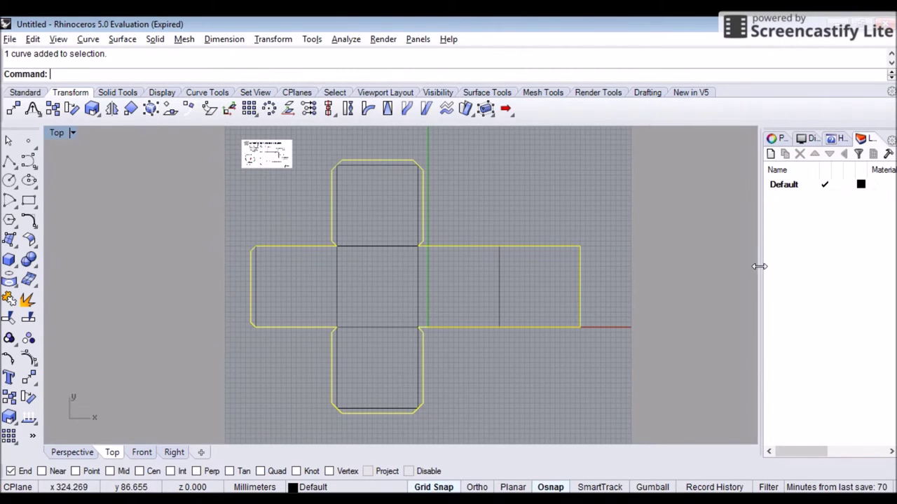
pyautogui.click(771, 154)
pyautogui.write('cORT')
pyautogui.press('BackSpace')
pyautogui.press('BackSpace')
pyautogui.press('BackSpace')
pyautogui.press('BackSpace')
pyautogui.write('Corte')
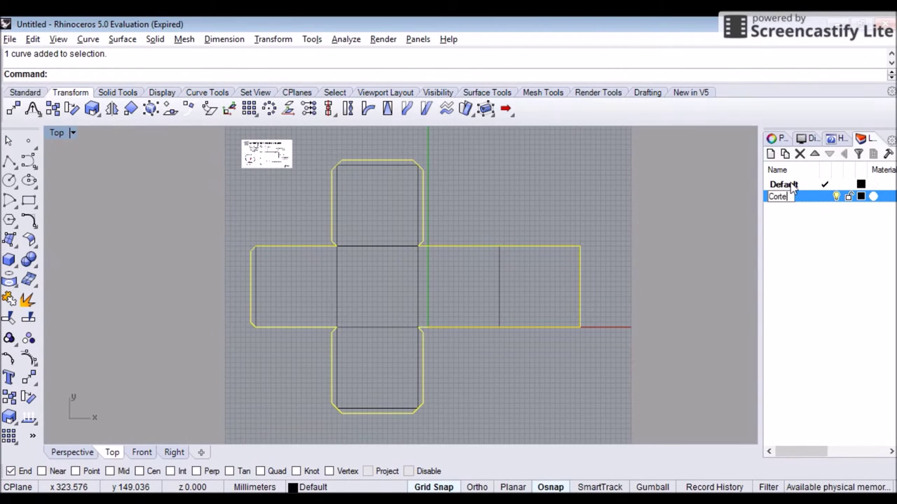
pyautogui.press('Return')
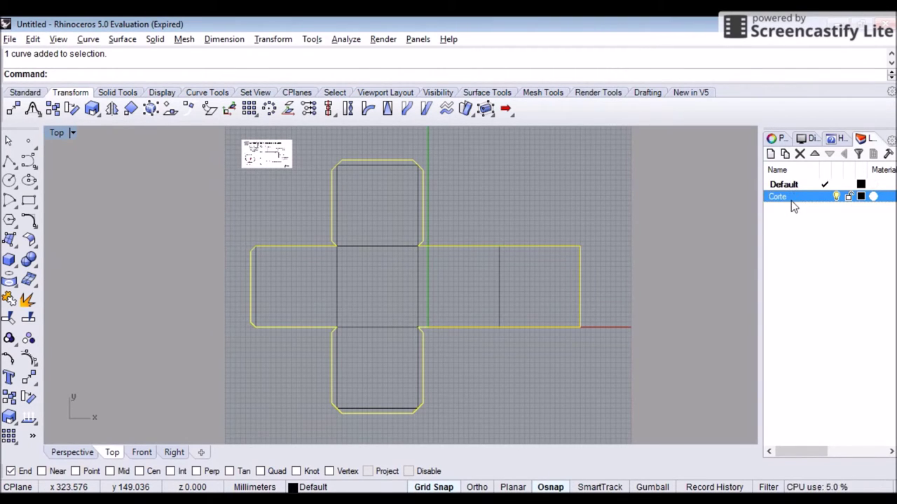
pyautogui.click(824, 299)
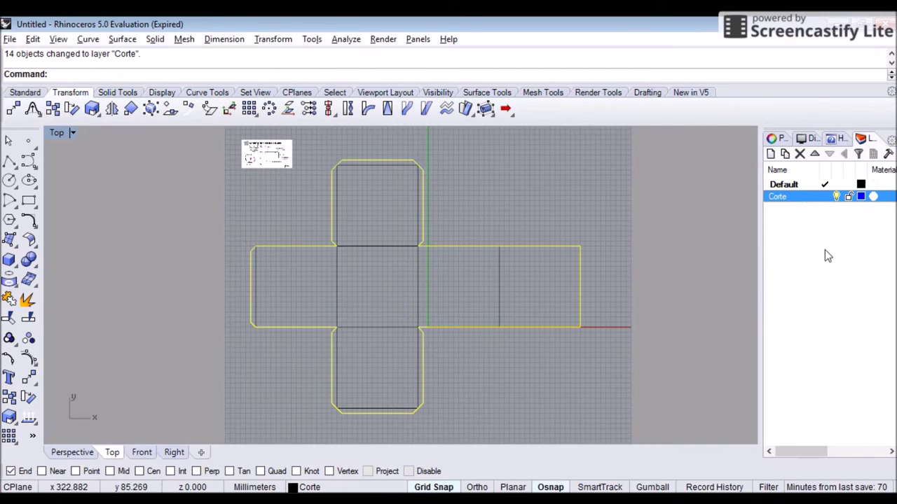
# Step: Put all the net's inner fold lines, including those between faces and glue tabs, on a new green layer named Dobra
pyautogui.click(363, 250)
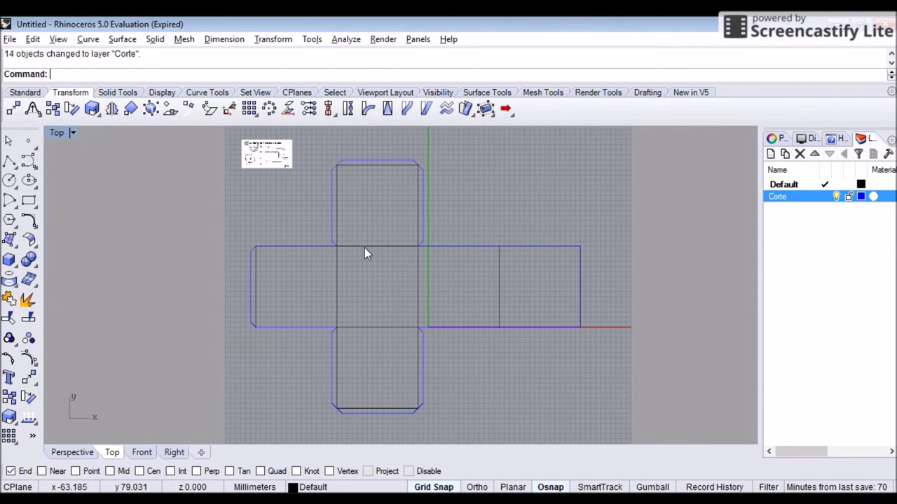
pyautogui.click(365, 247)
pyautogui.click(338, 226)
pyautogui.click(369, 165)
pyautogui.click(417, 192)
pyautogui.click(419, 282)
pyautogui.click(337, 275)
pyautogui.click(256, 287)
pyautogui.click(376, 327)
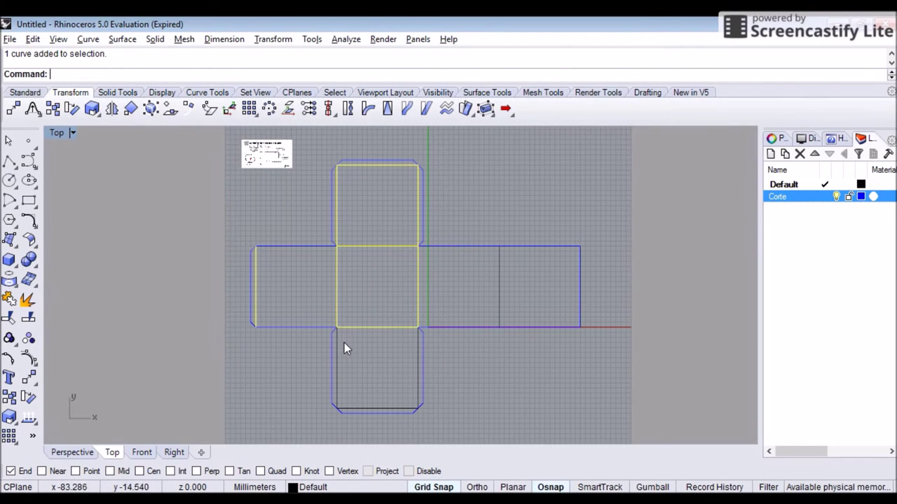
pyautogui.click(339, 342)
pyautogui.click(419, 355)
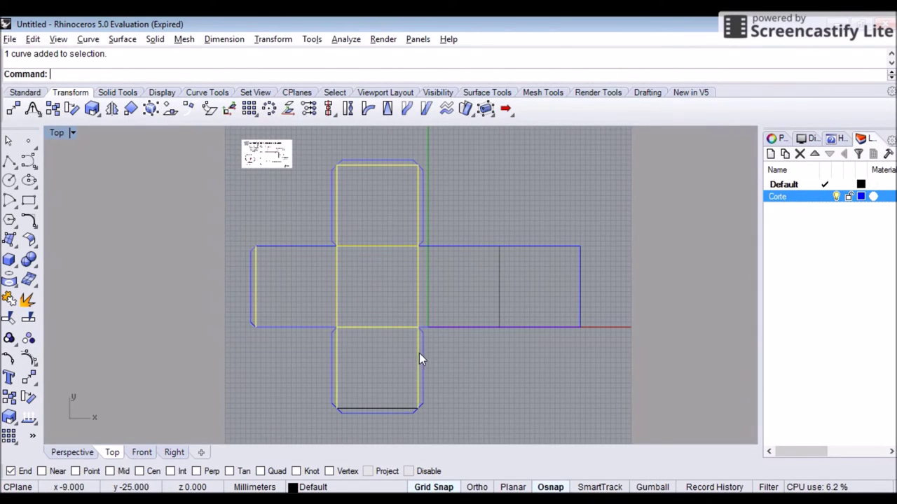
pyautogui.click(392, 409)
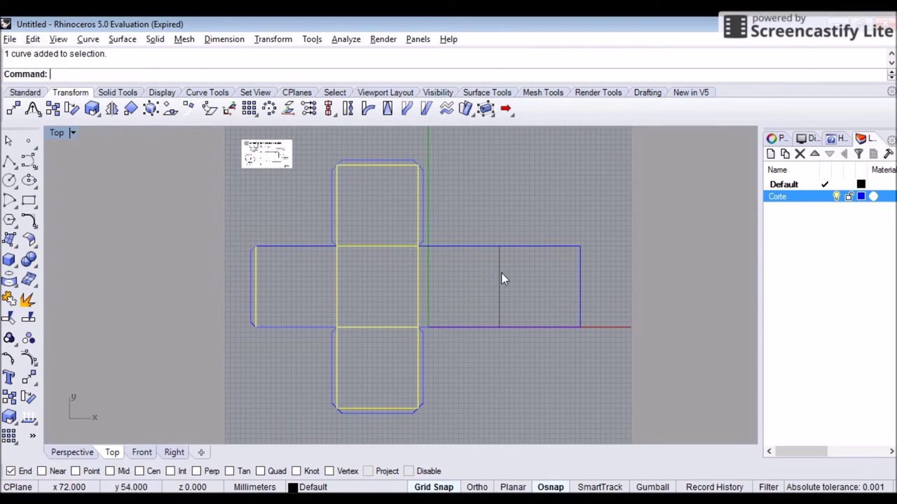
pyautogui.click(500, 274)
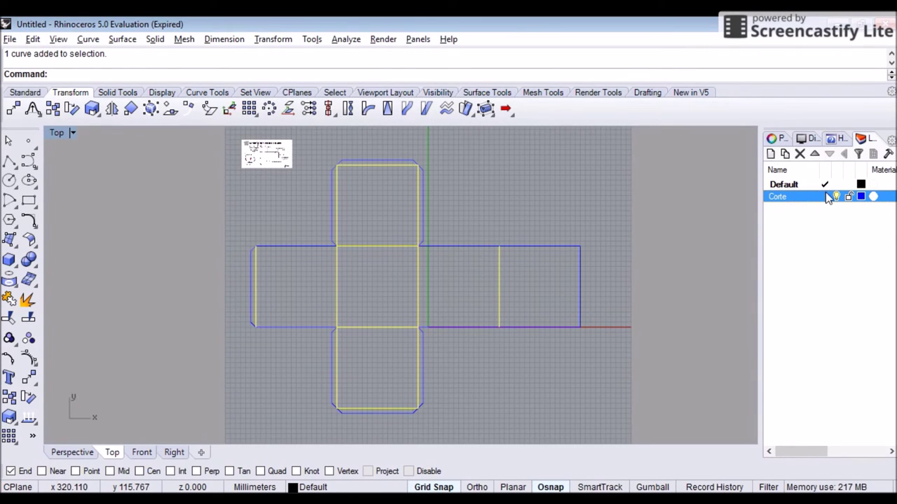
pyautogui.click(771, 154)
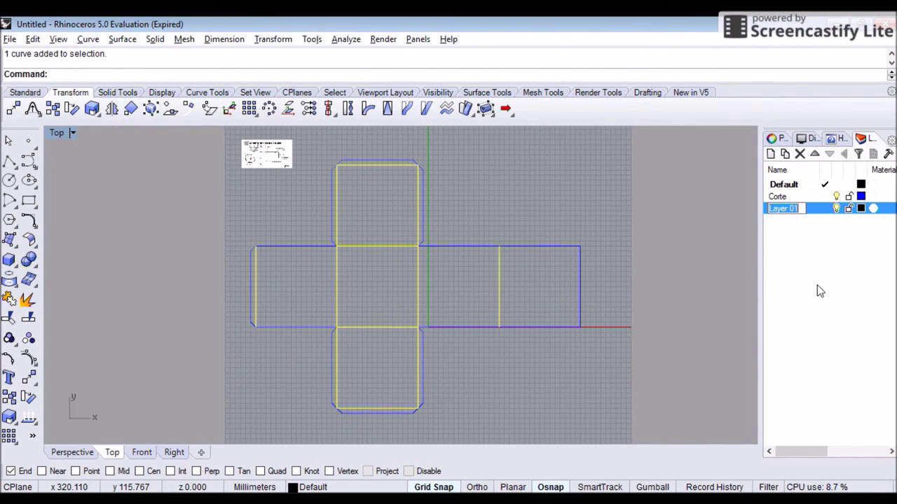
pyautogui.write('Dobra')
pyautogui.press('Return')
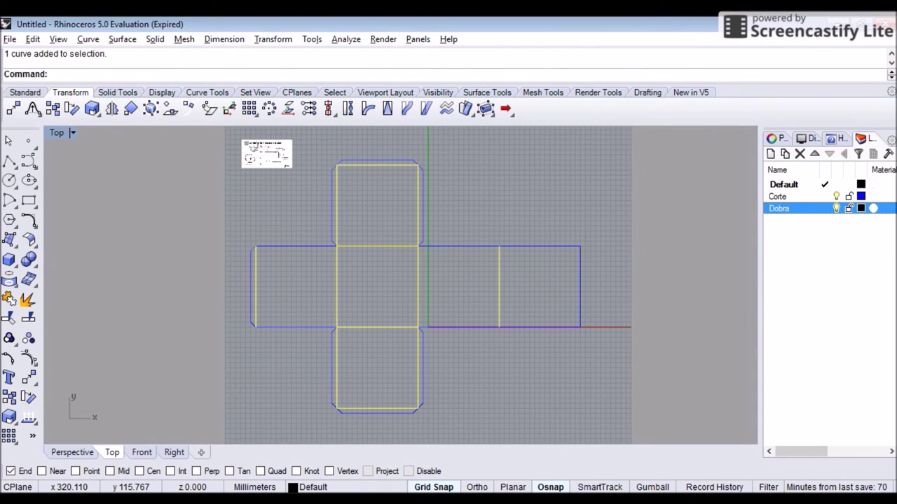
pyautogui.click(786, 432)
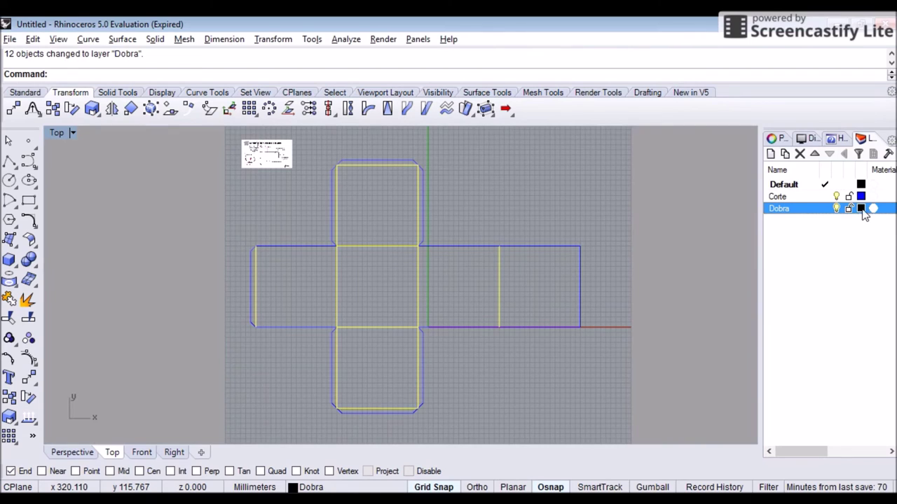
pyautogui.click(861, 208)
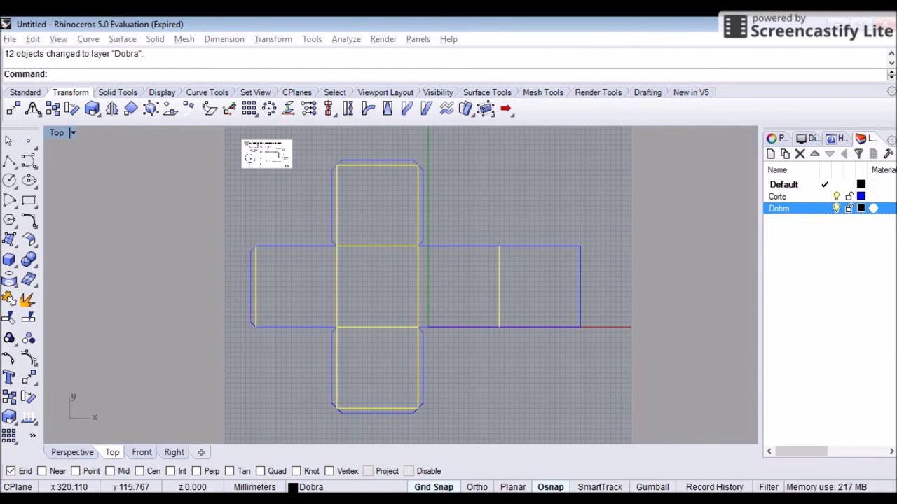
pyautogui.click(545, 290)
pyautogui.click(598, 222)
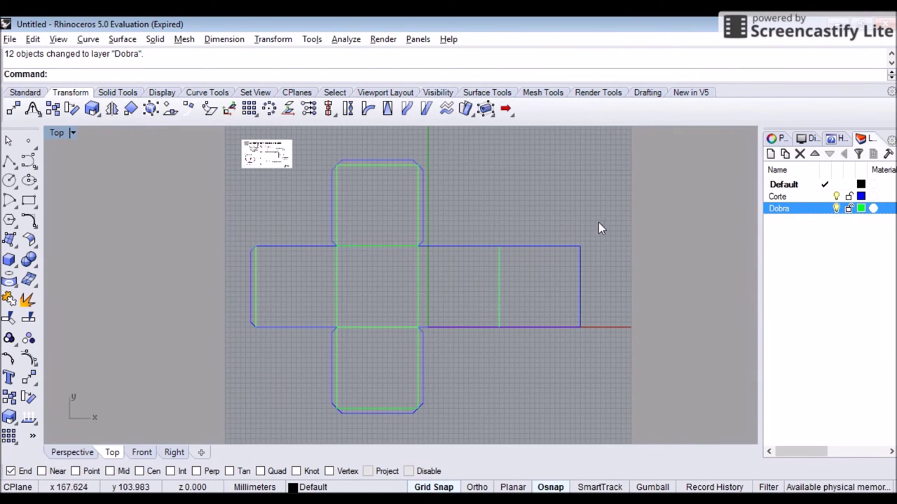